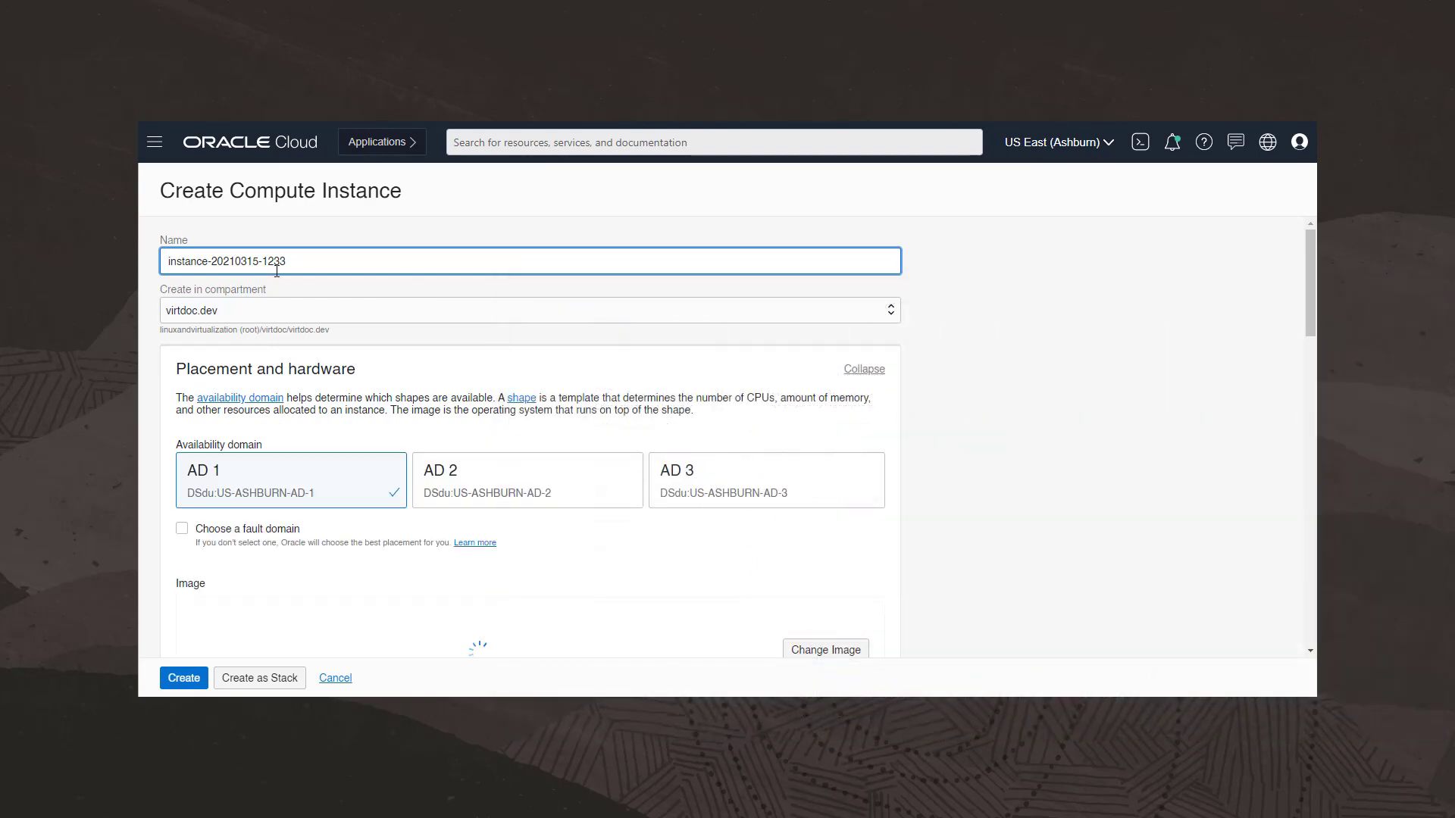
- Name the instance mortest50-ol7 and place it in availability domain AD 3
drag(290, 260, 167, 258)
text(morte)
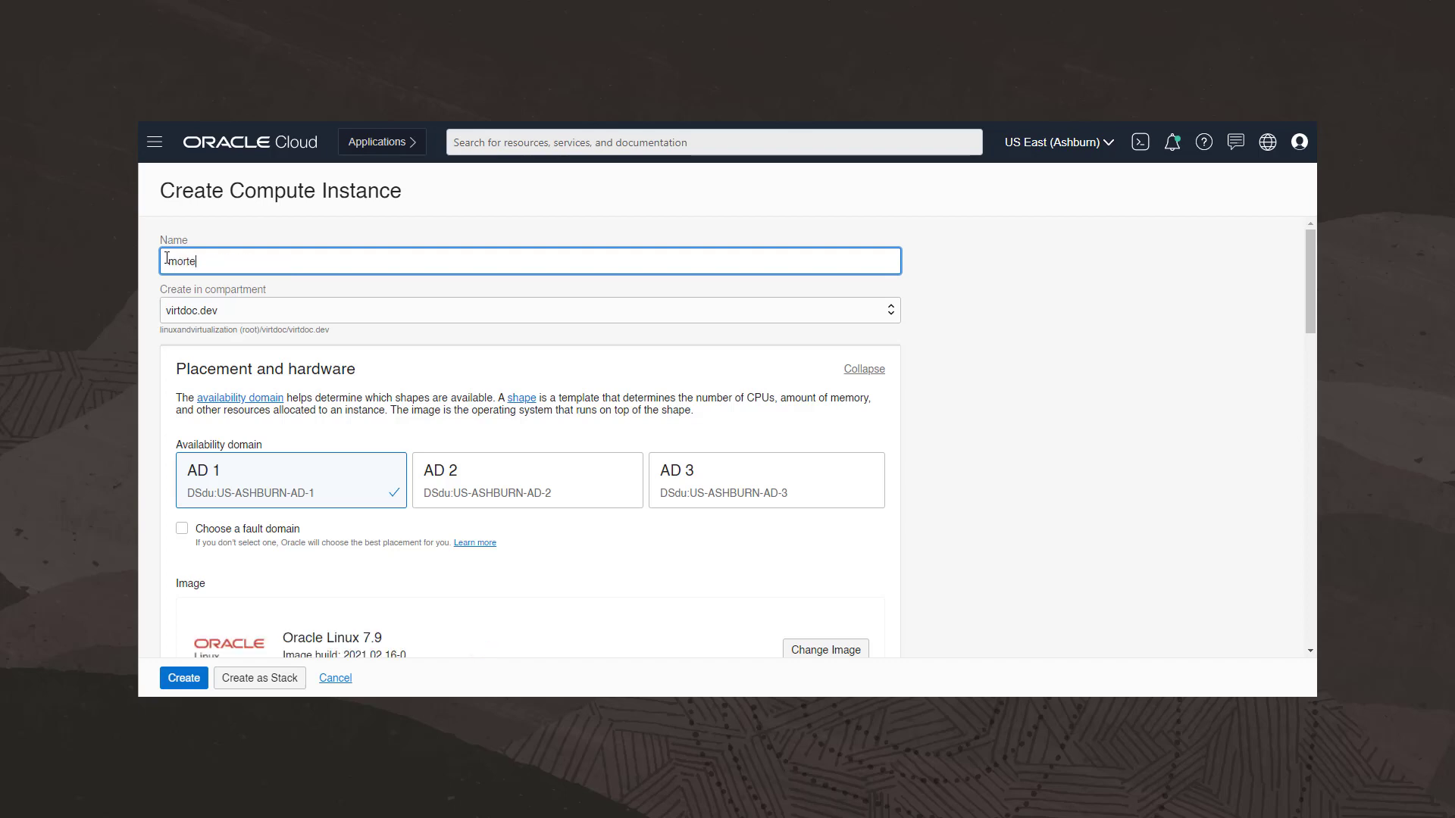
text(st50-ol7)
click(711, 498)
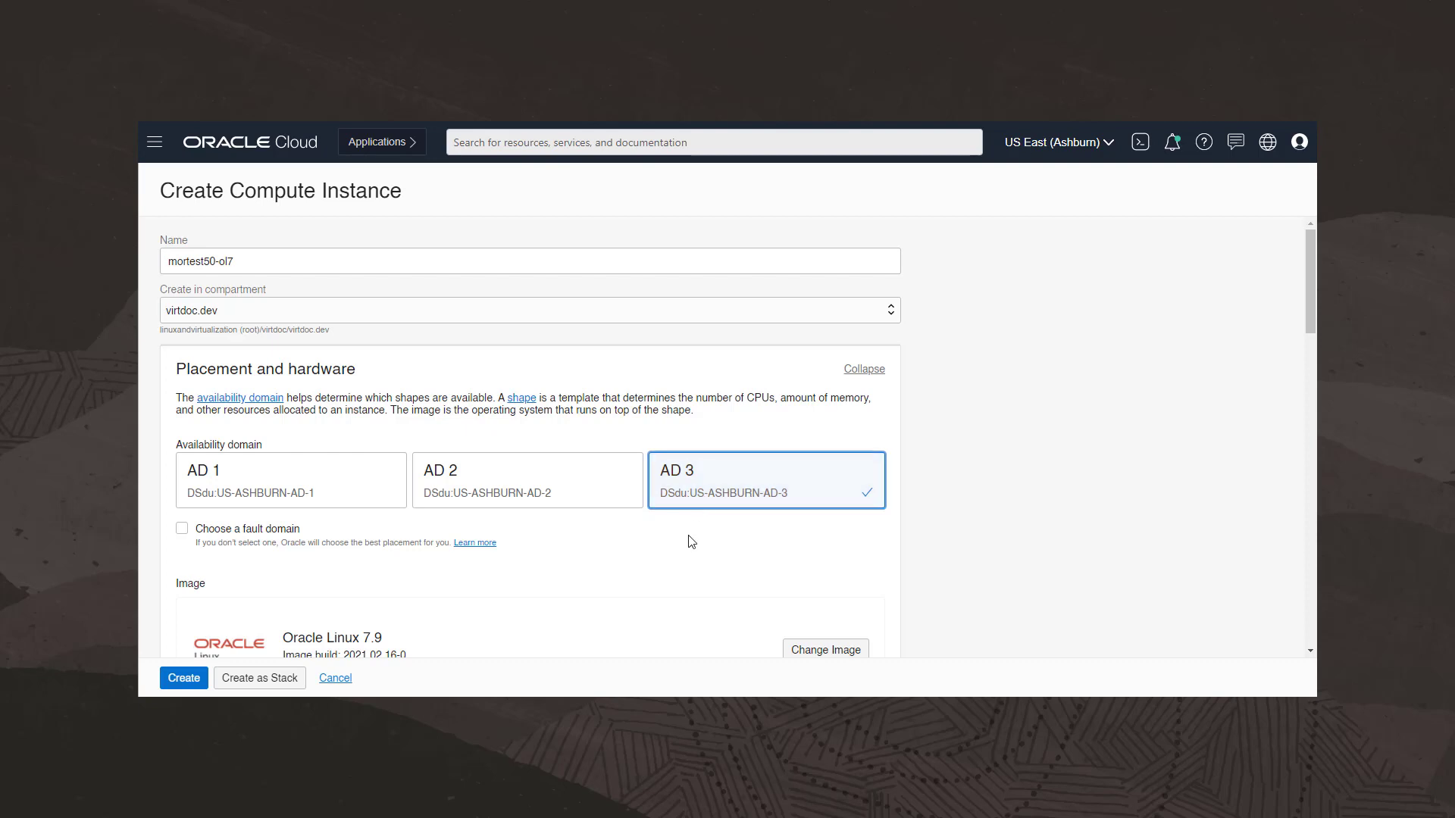
- Open the image browser and inspect the image source options and the Oracle Linux version and build choices
scroll(691, 542, down, 4)
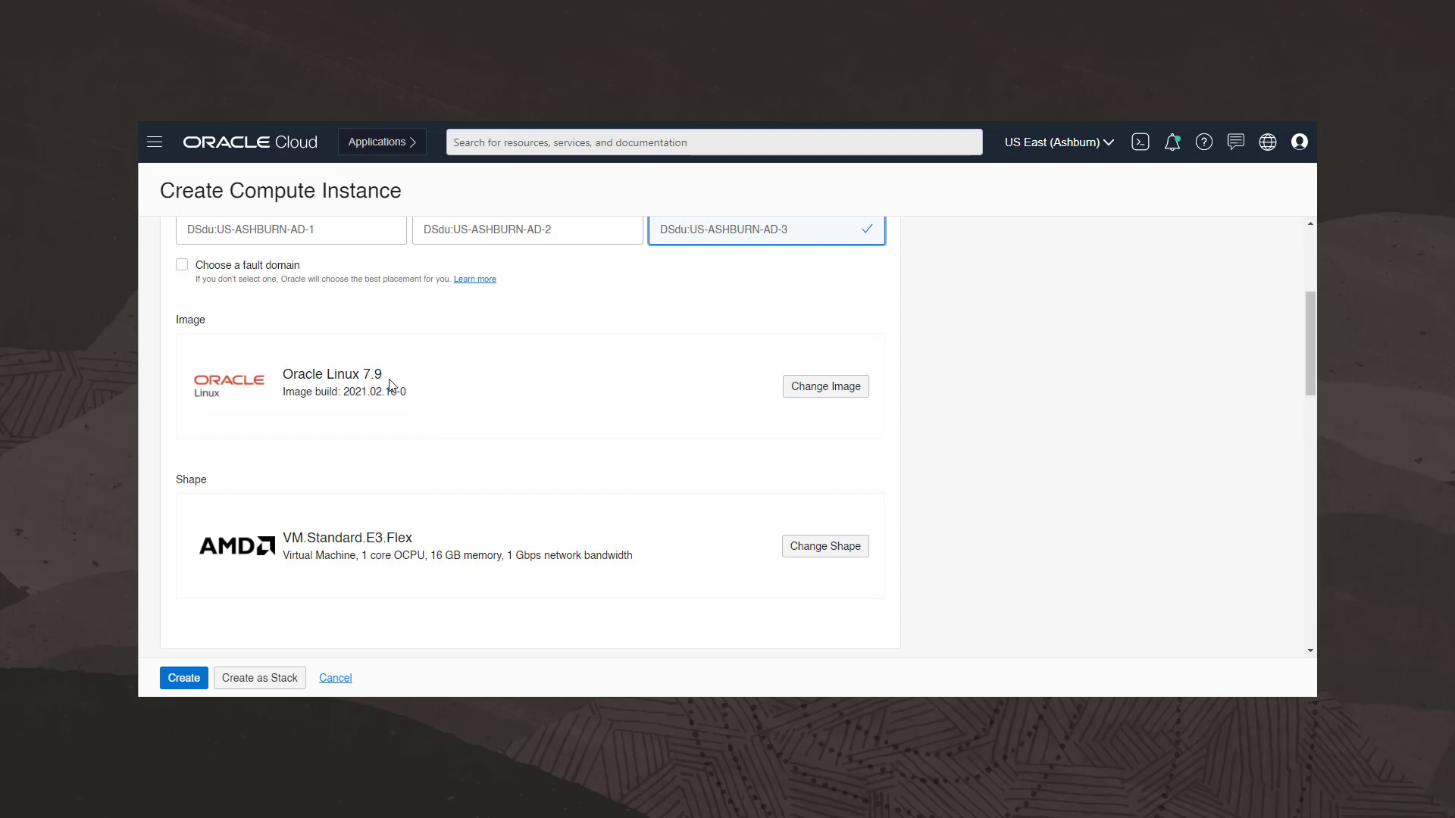
click(799, 399)
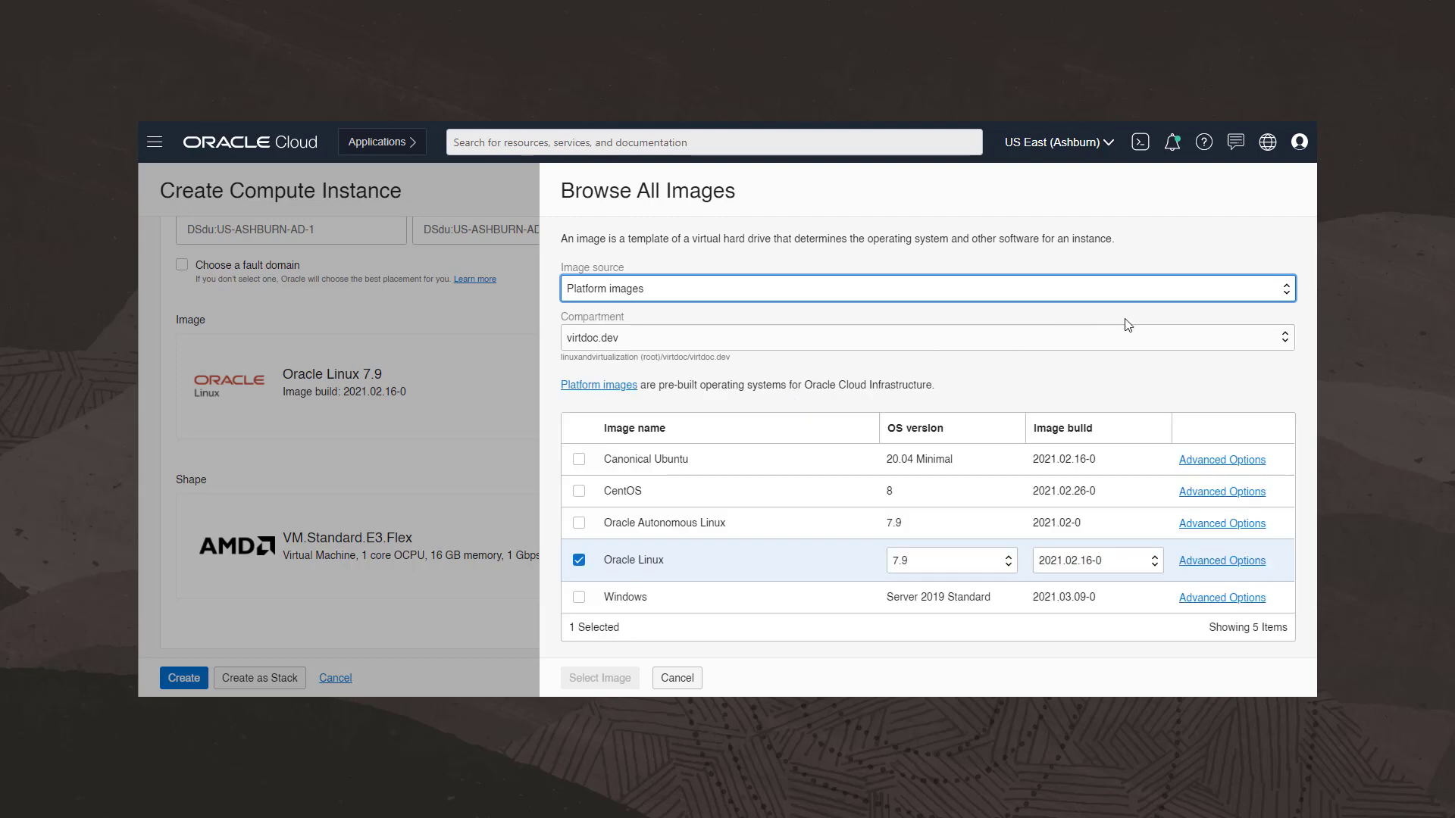
click(1288, 290)
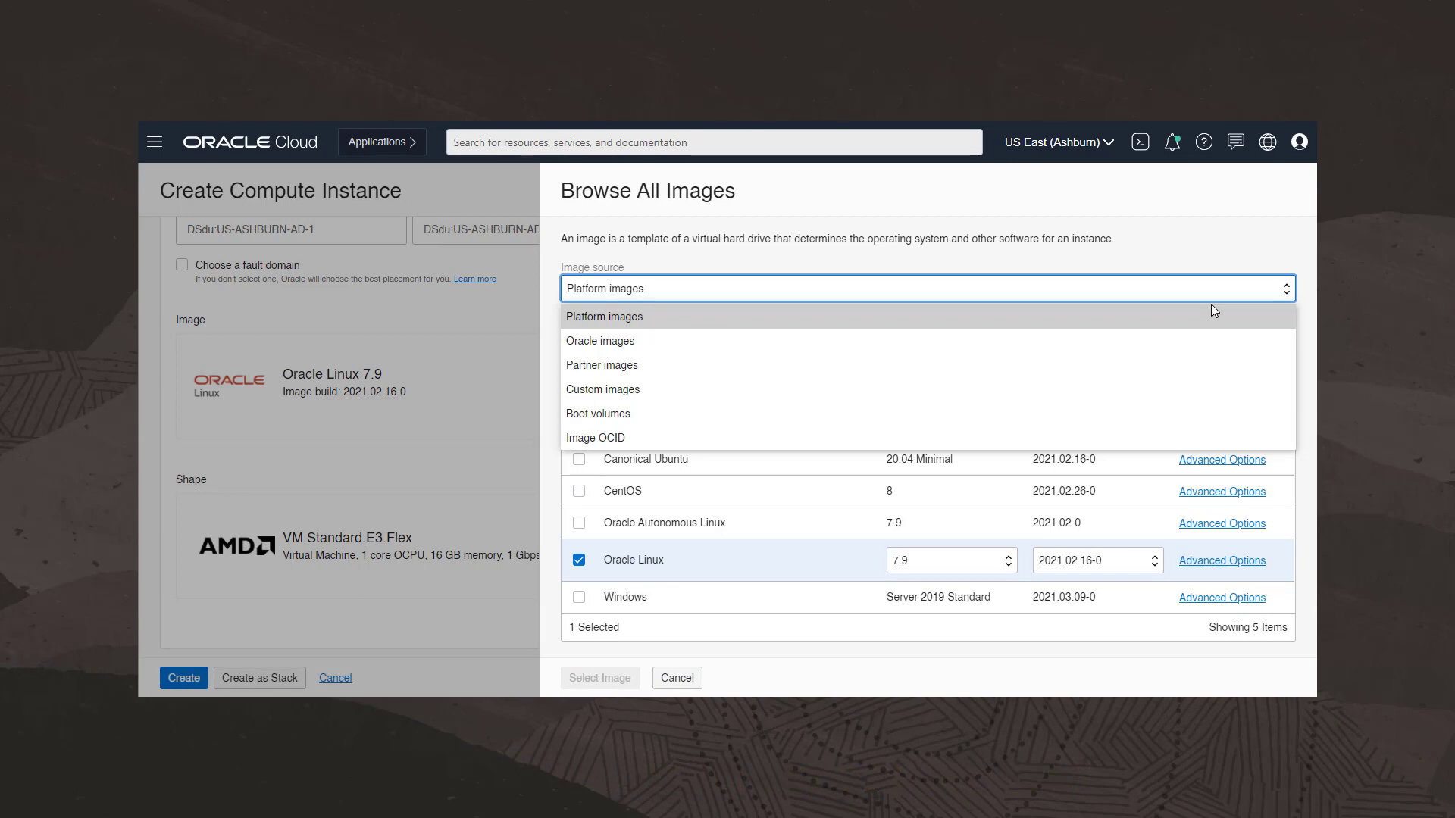
click(1217, 294)
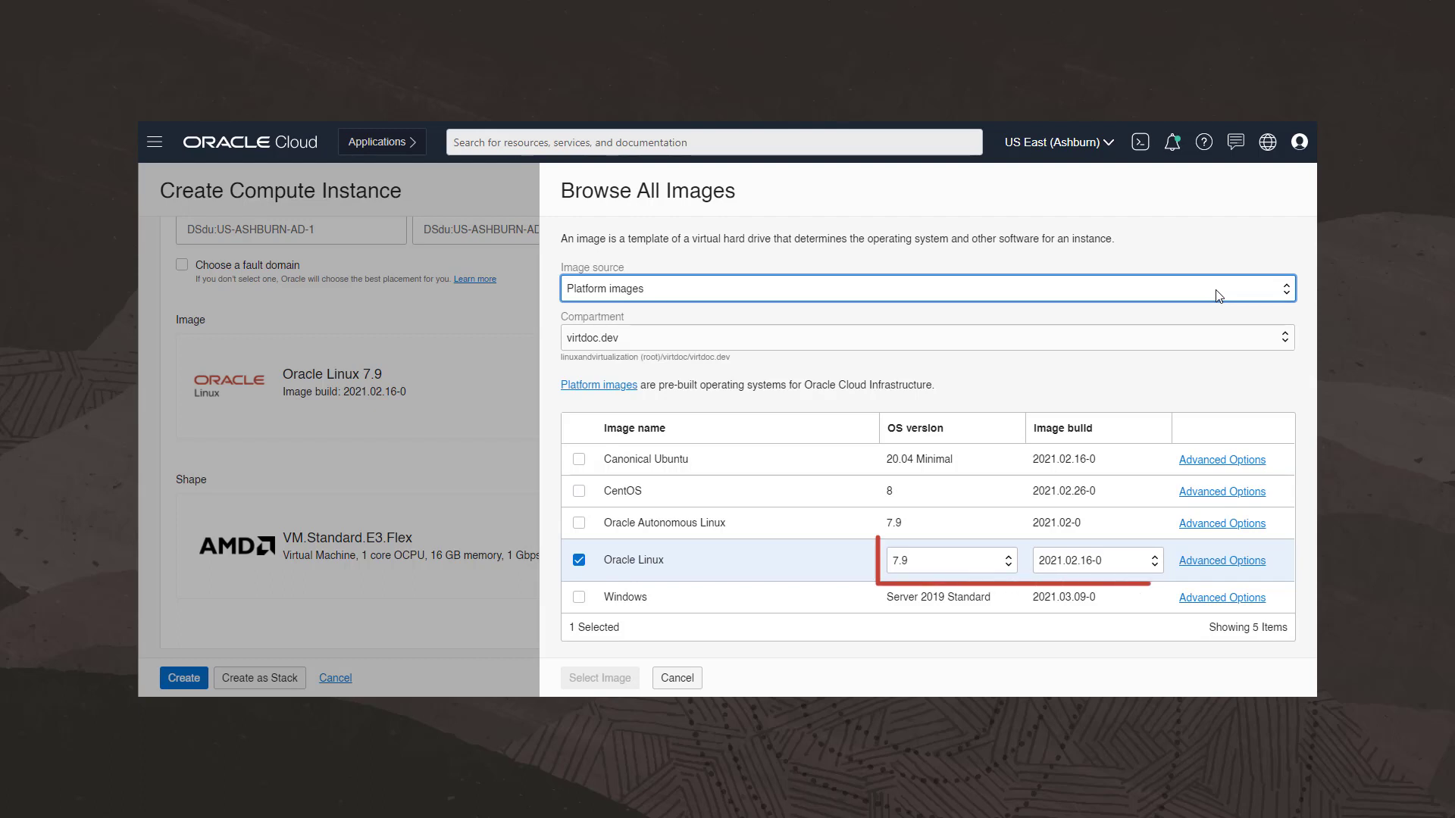
click(1009, 567)
click(1010, 565)
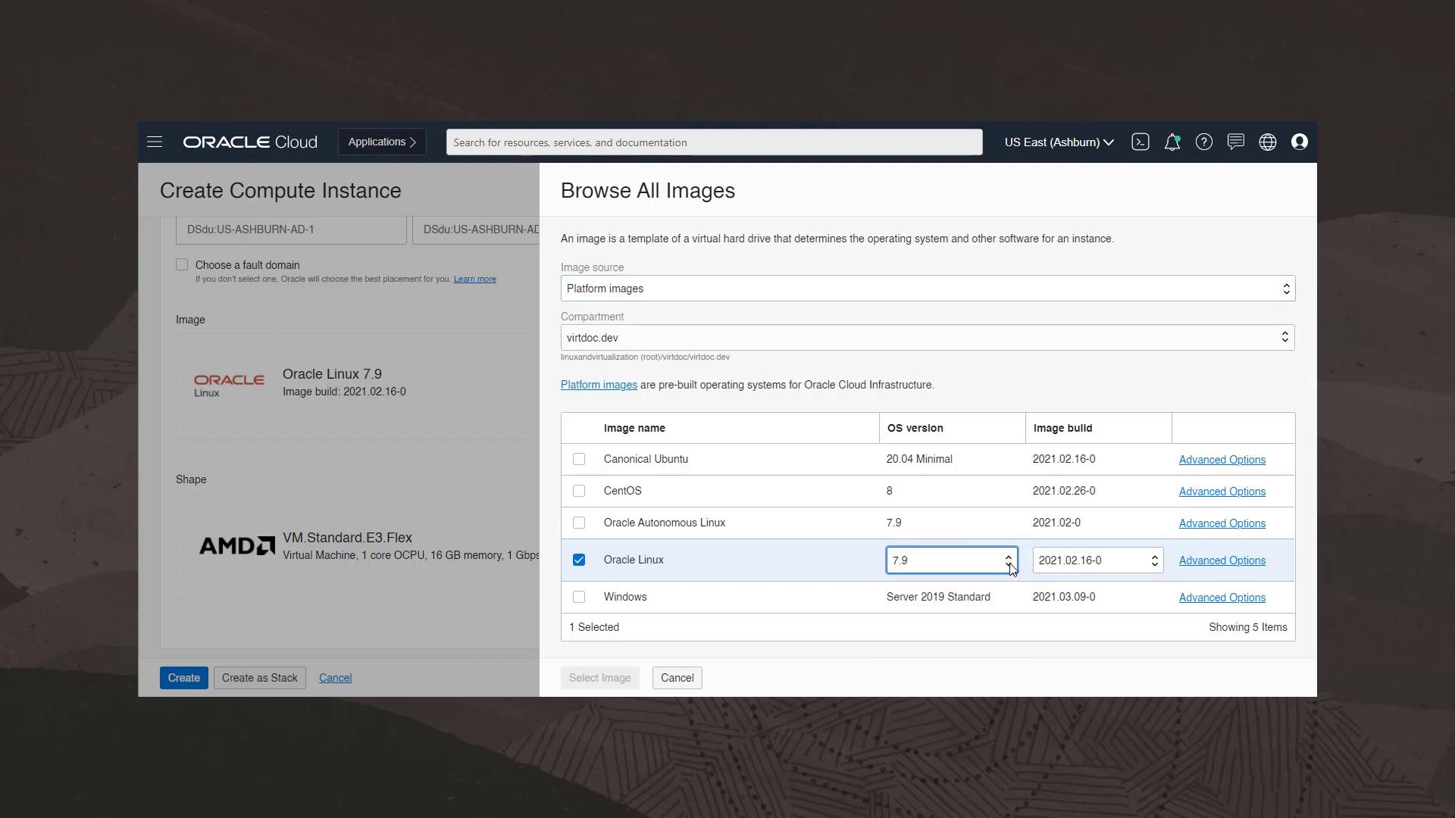
click(1156, 567)
click(1157, 570)
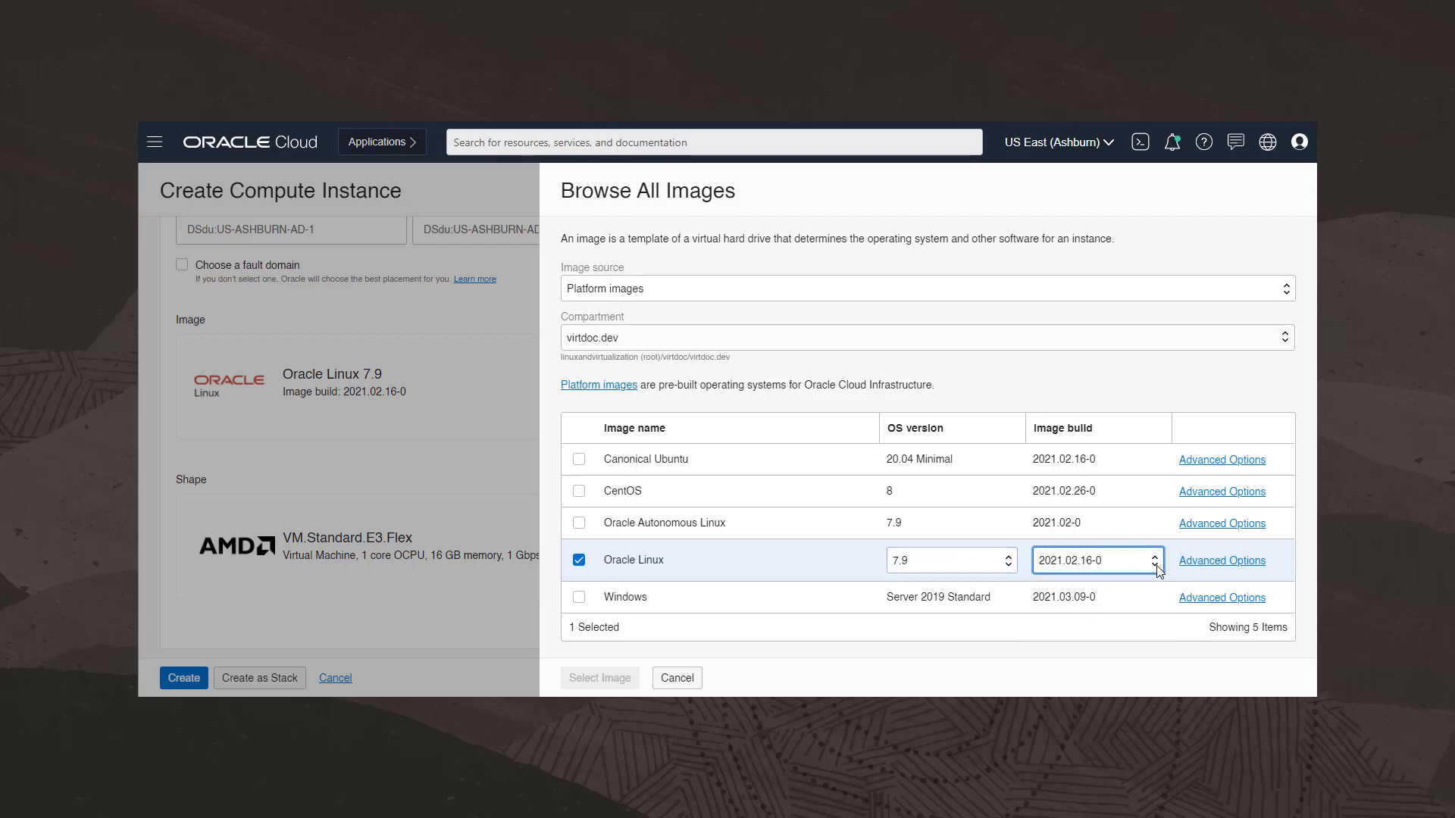
- Review the Oracle Linux advanced options and OS version list, cancelling both panels without changing the image
click(1243, 565)
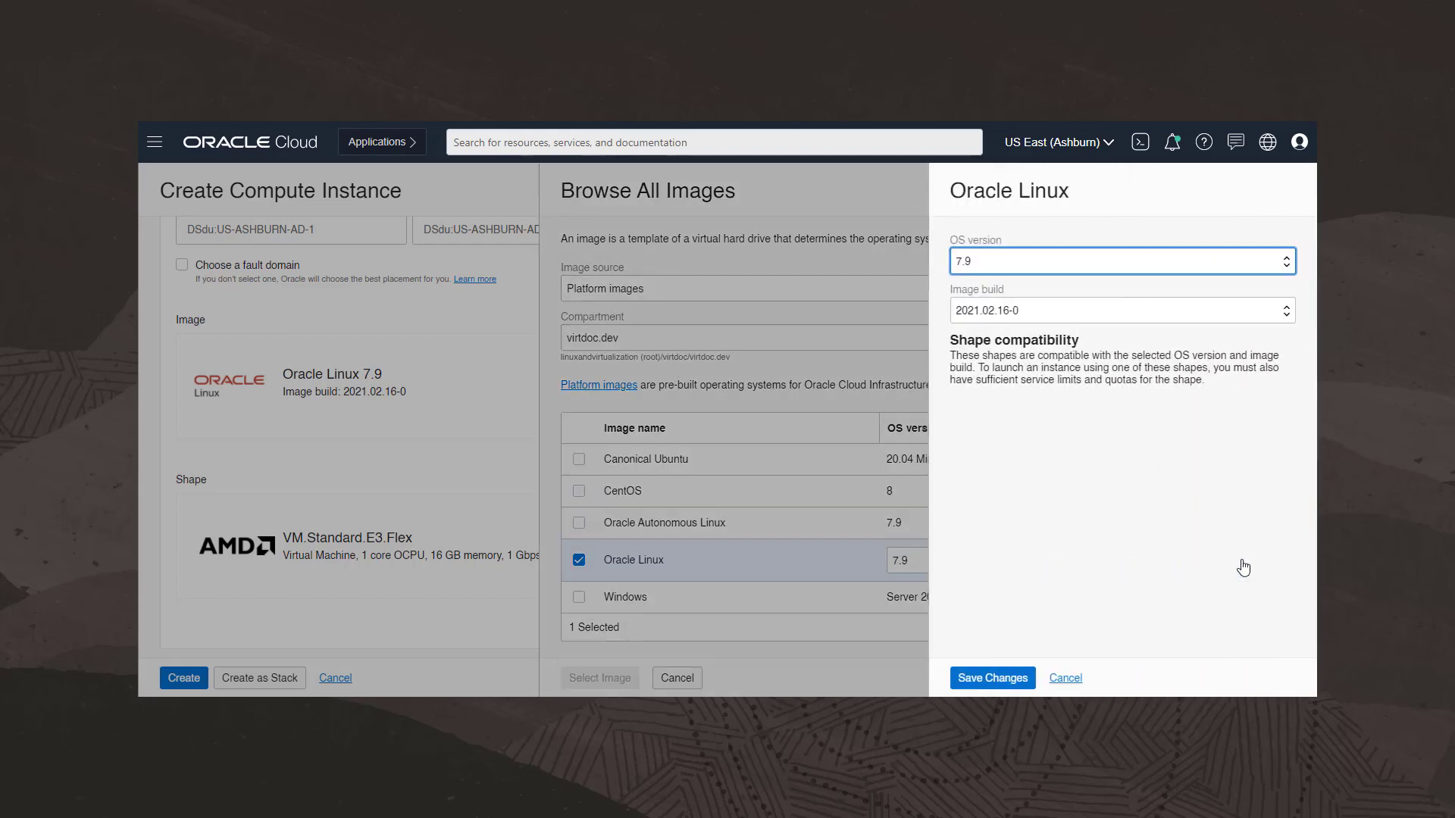
click(1275, 263)
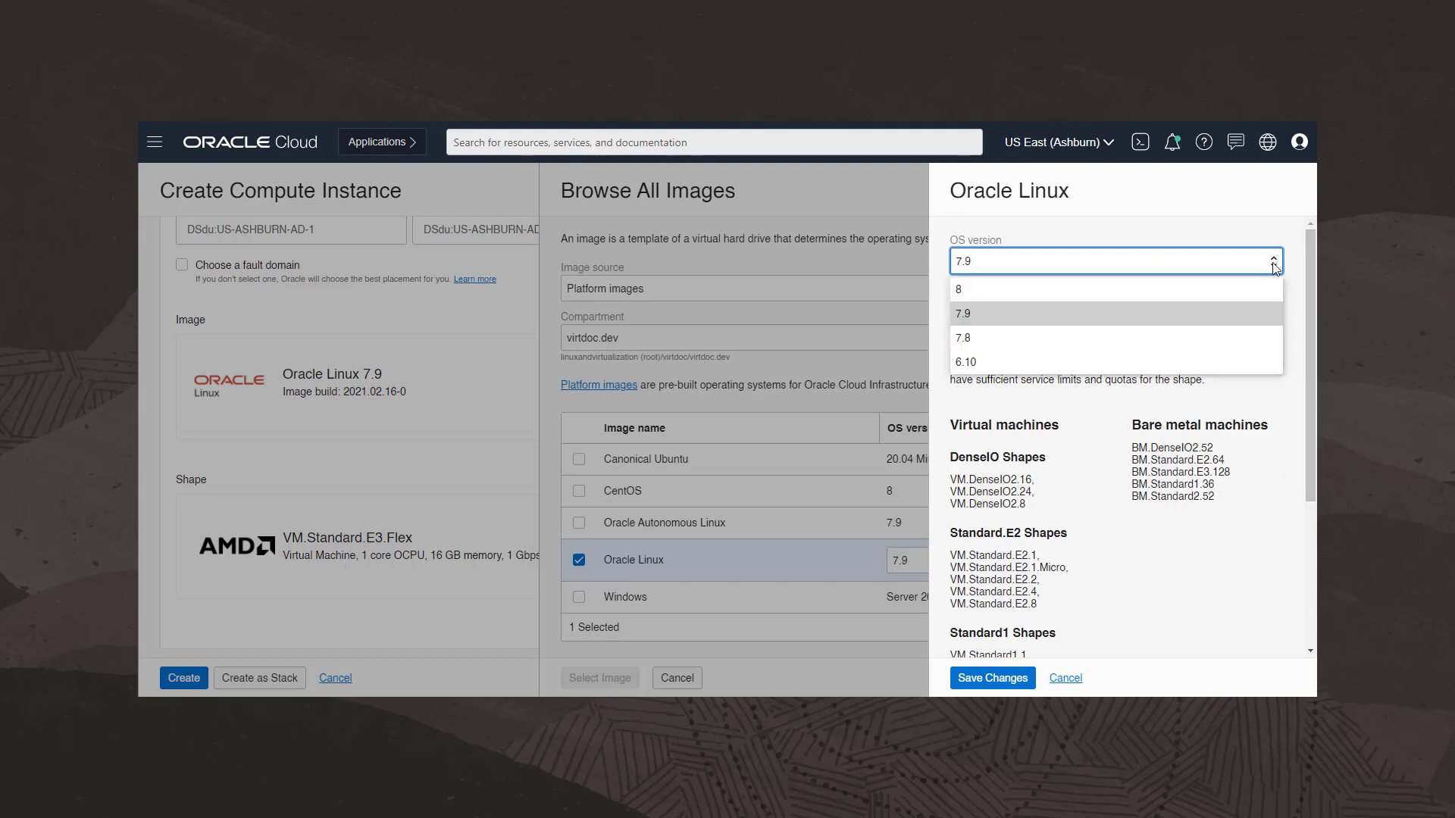
click(1275, 265)
click(1276, 314)
click(1276, 317)
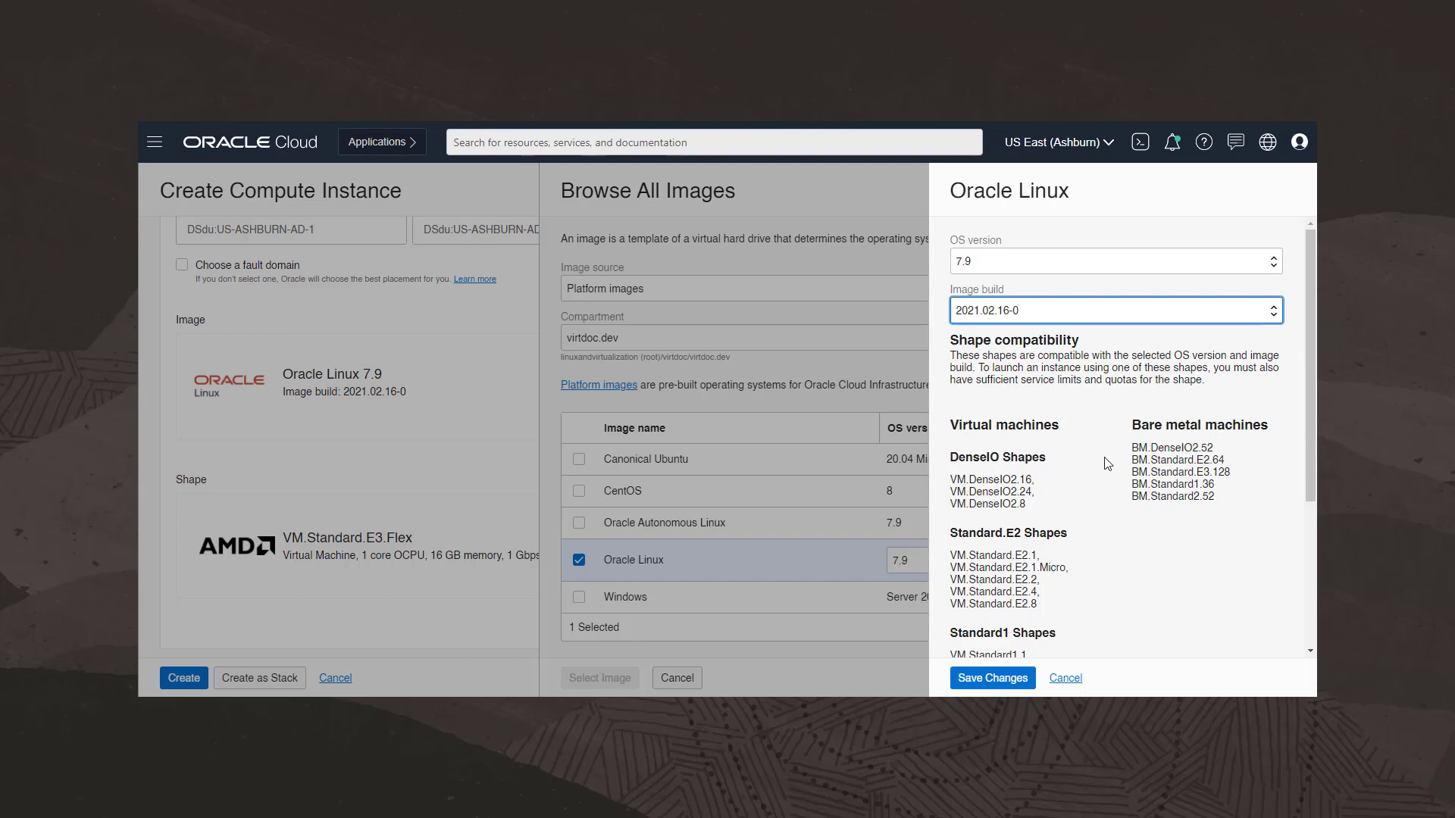
click(1065, 678)
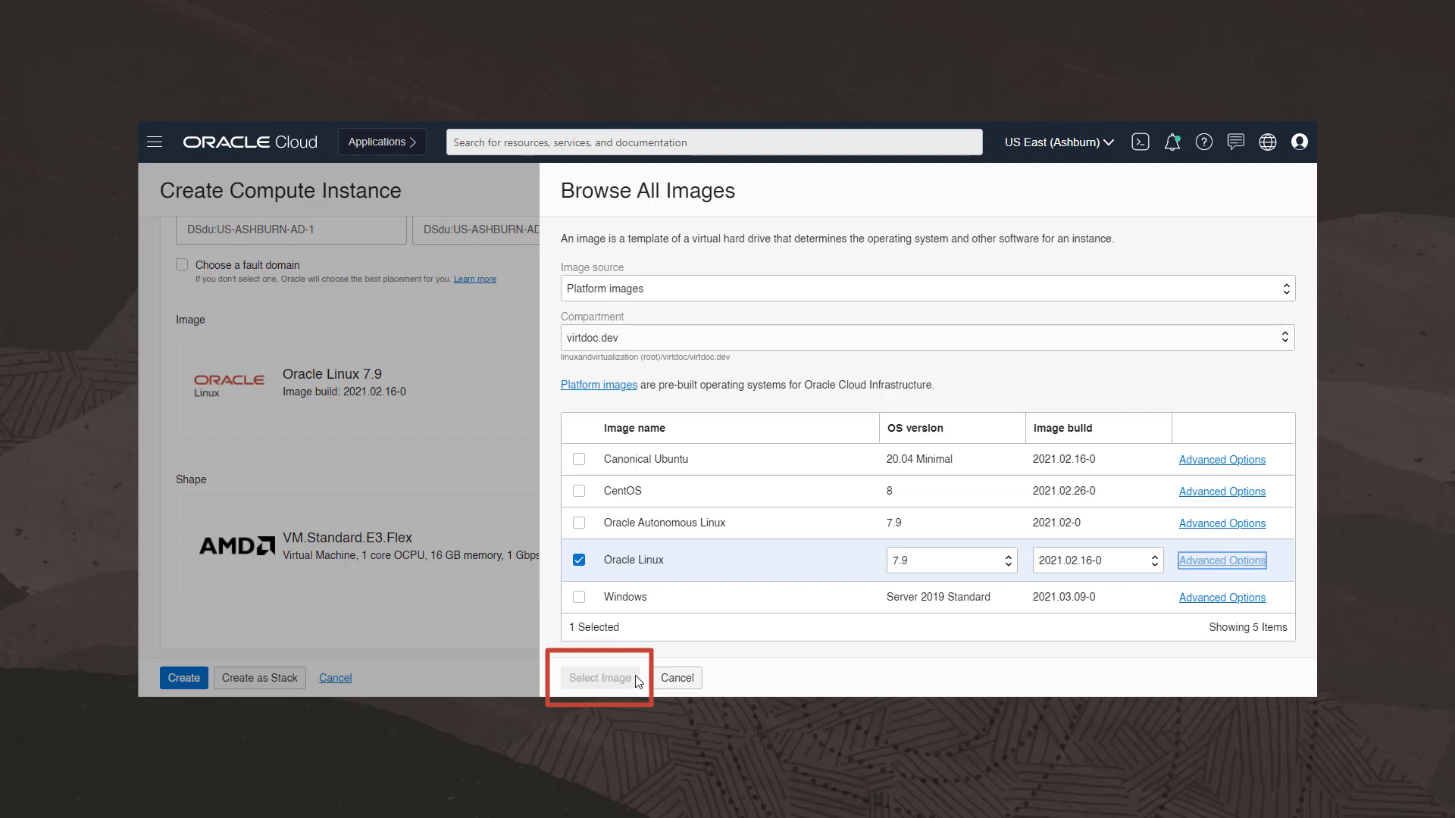
click(676, 679)
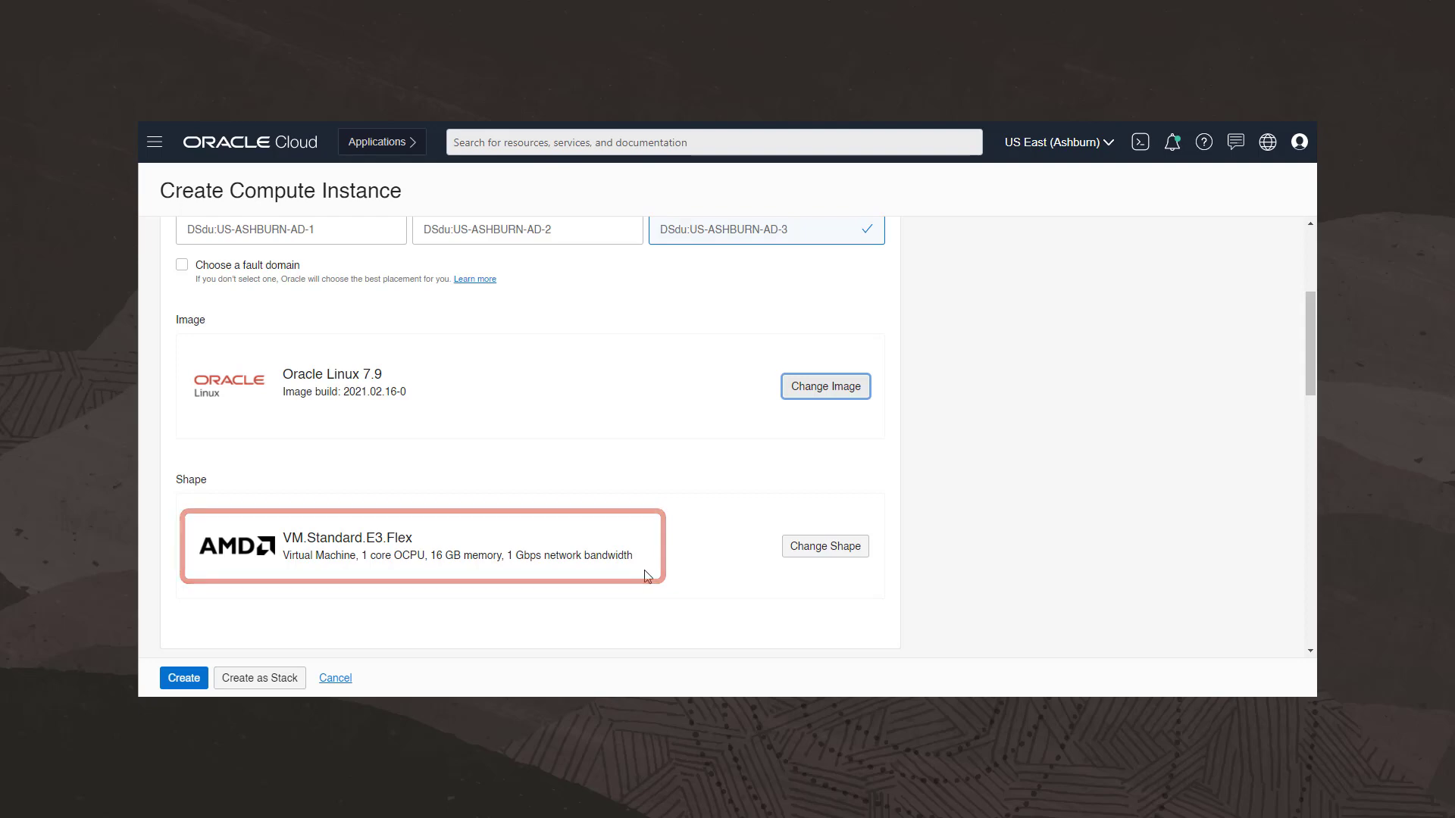
- Change the shape to the Intel Skylake VM.Standard2.1 virtual machine
click(794, 554)
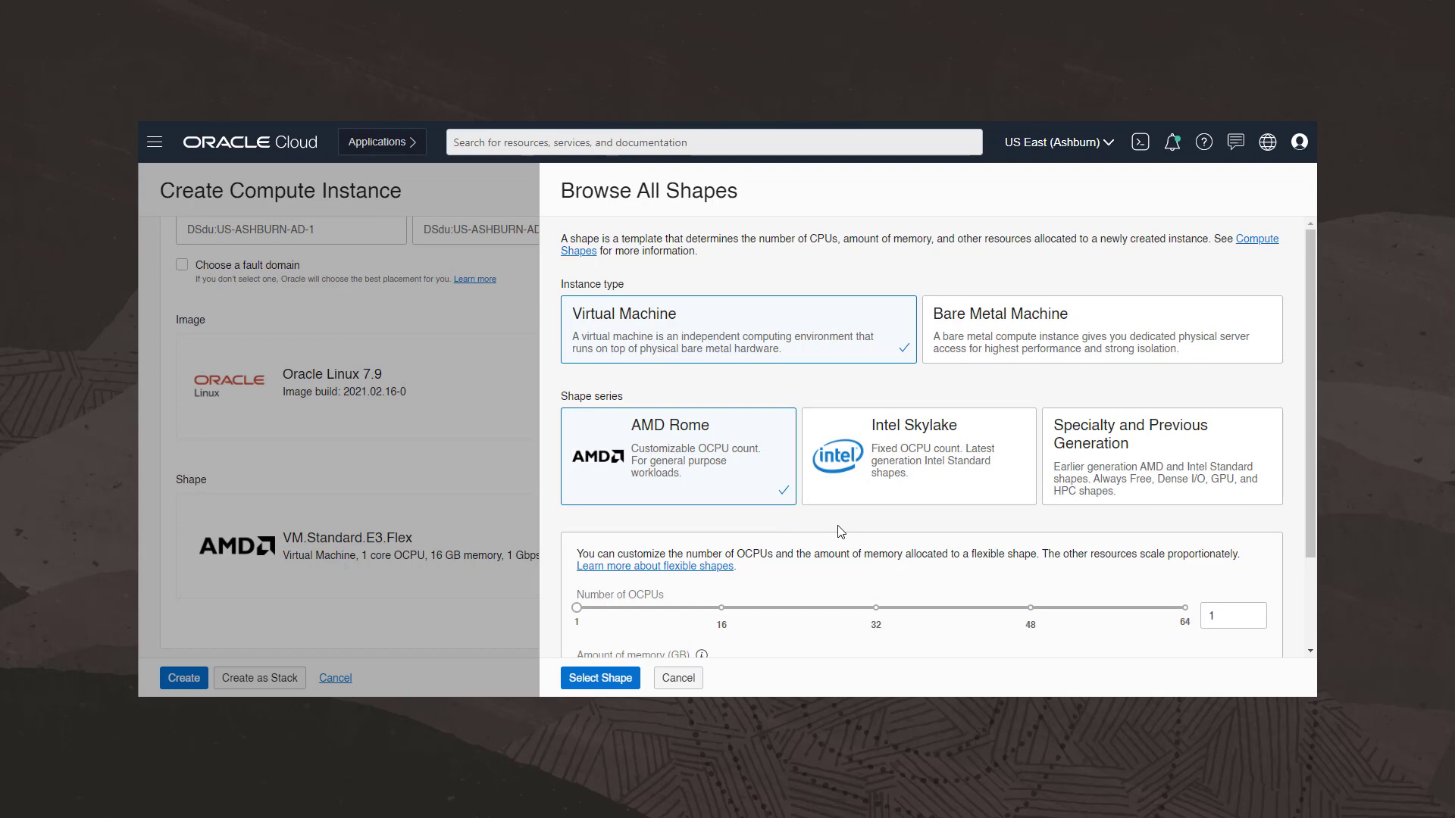
scroll(841, 532, down, 2)
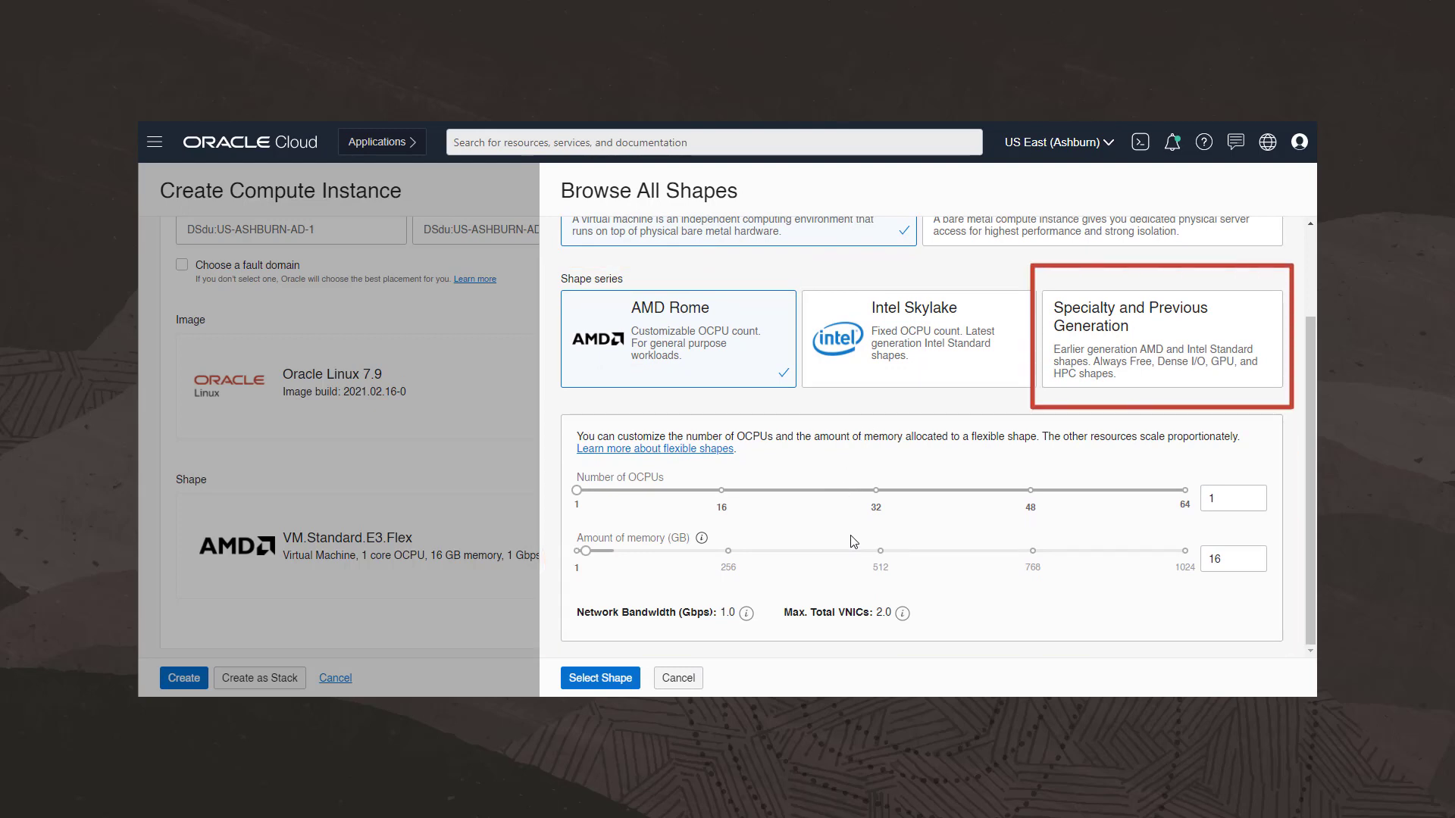
click(876, 361)
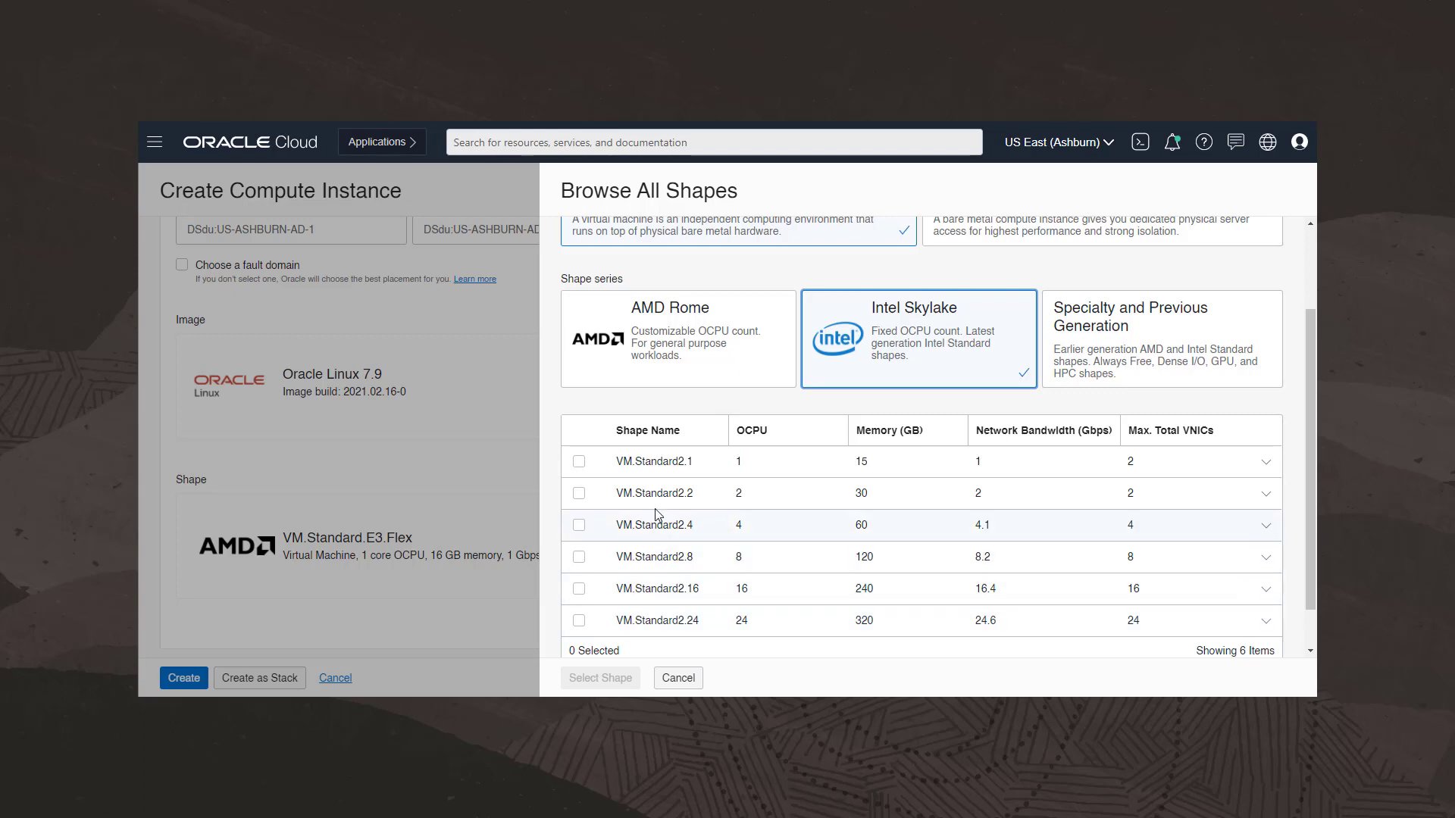
click(579, 463)
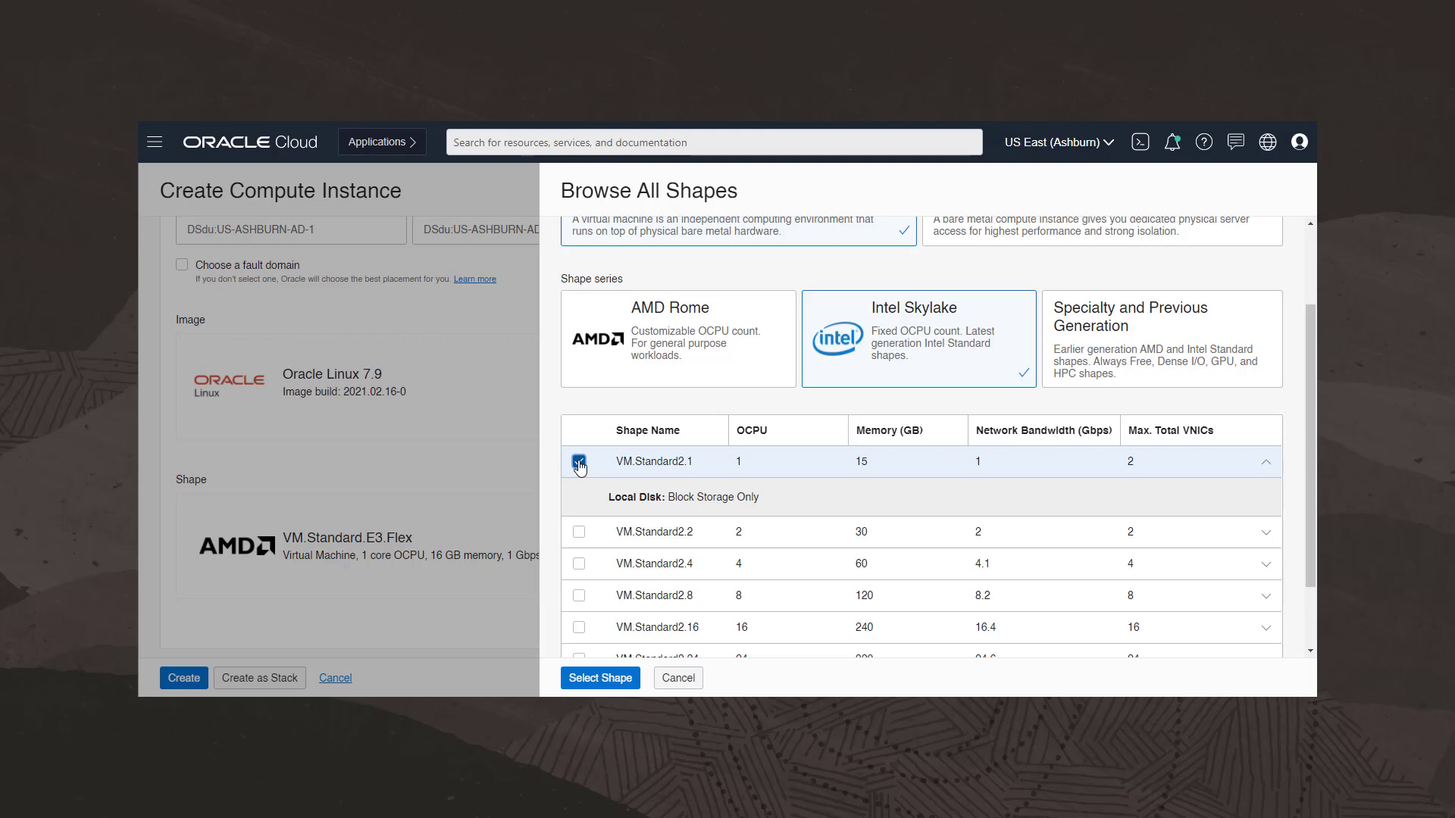
click(604, 684)
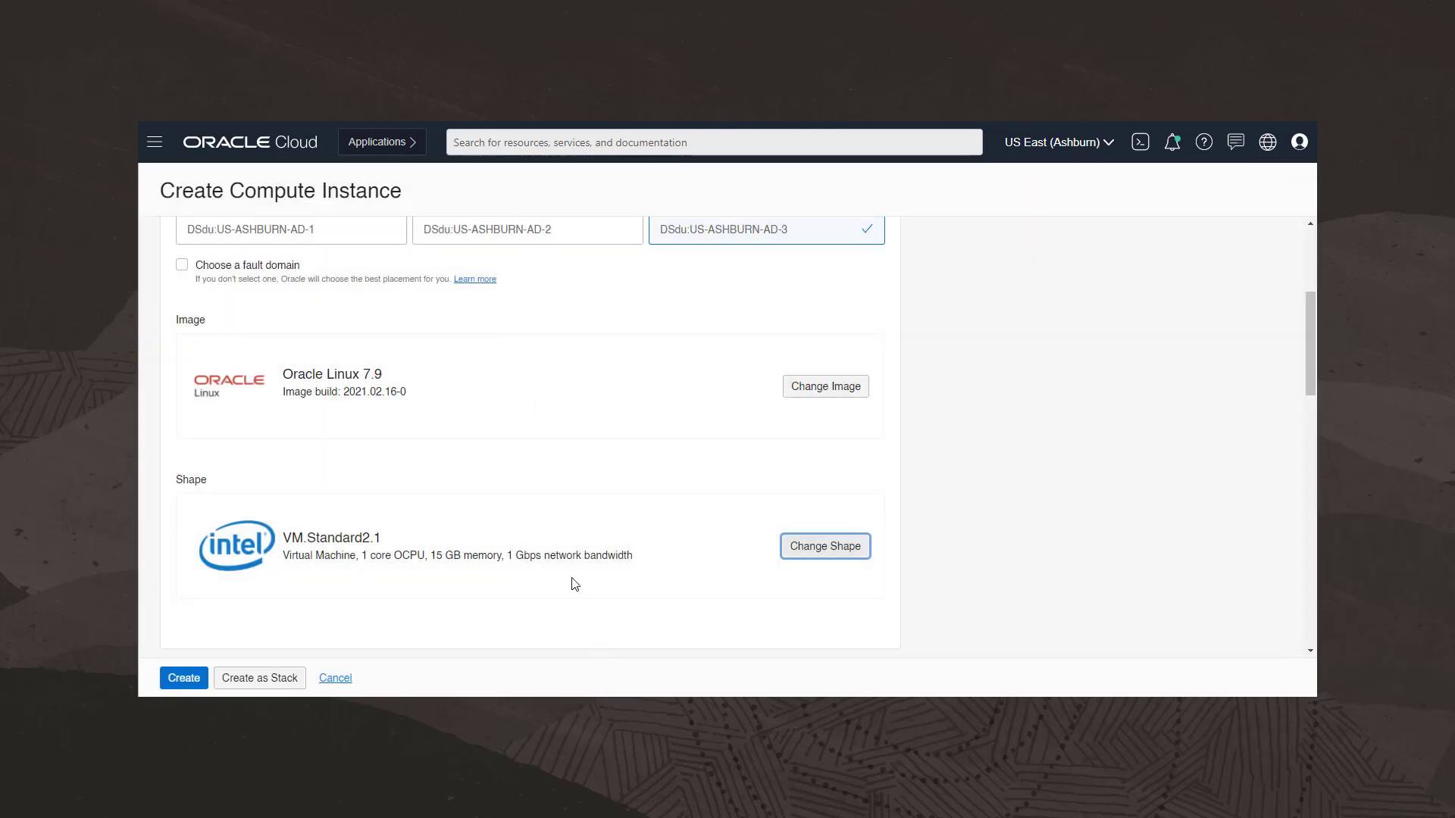
- Switch the virtual cloud network compartment to Networks and select the DevTest1-iad.vcn network
scroll(574, 584, down, 5)
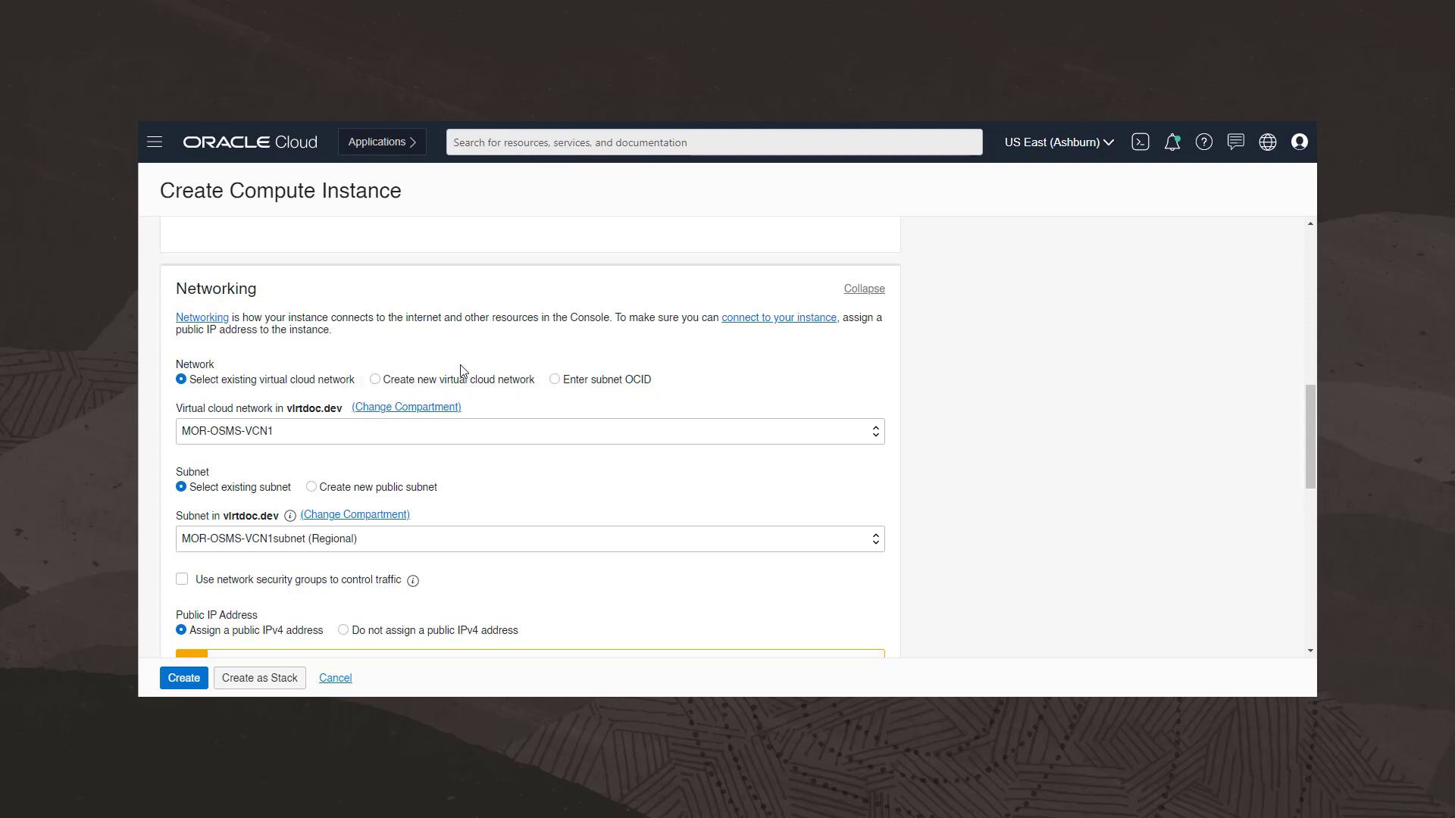
click(379, 408)
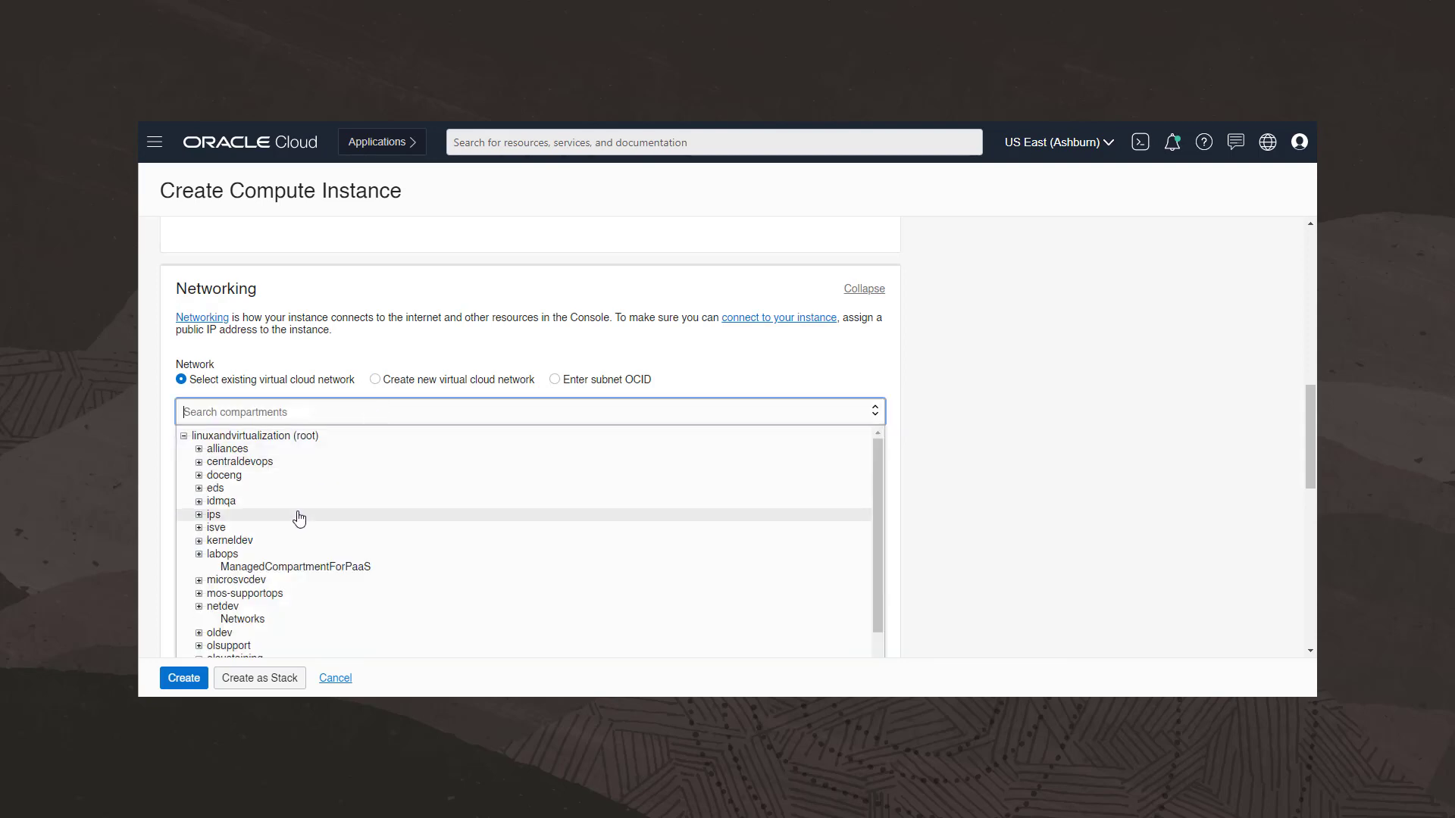
click(251, 627)
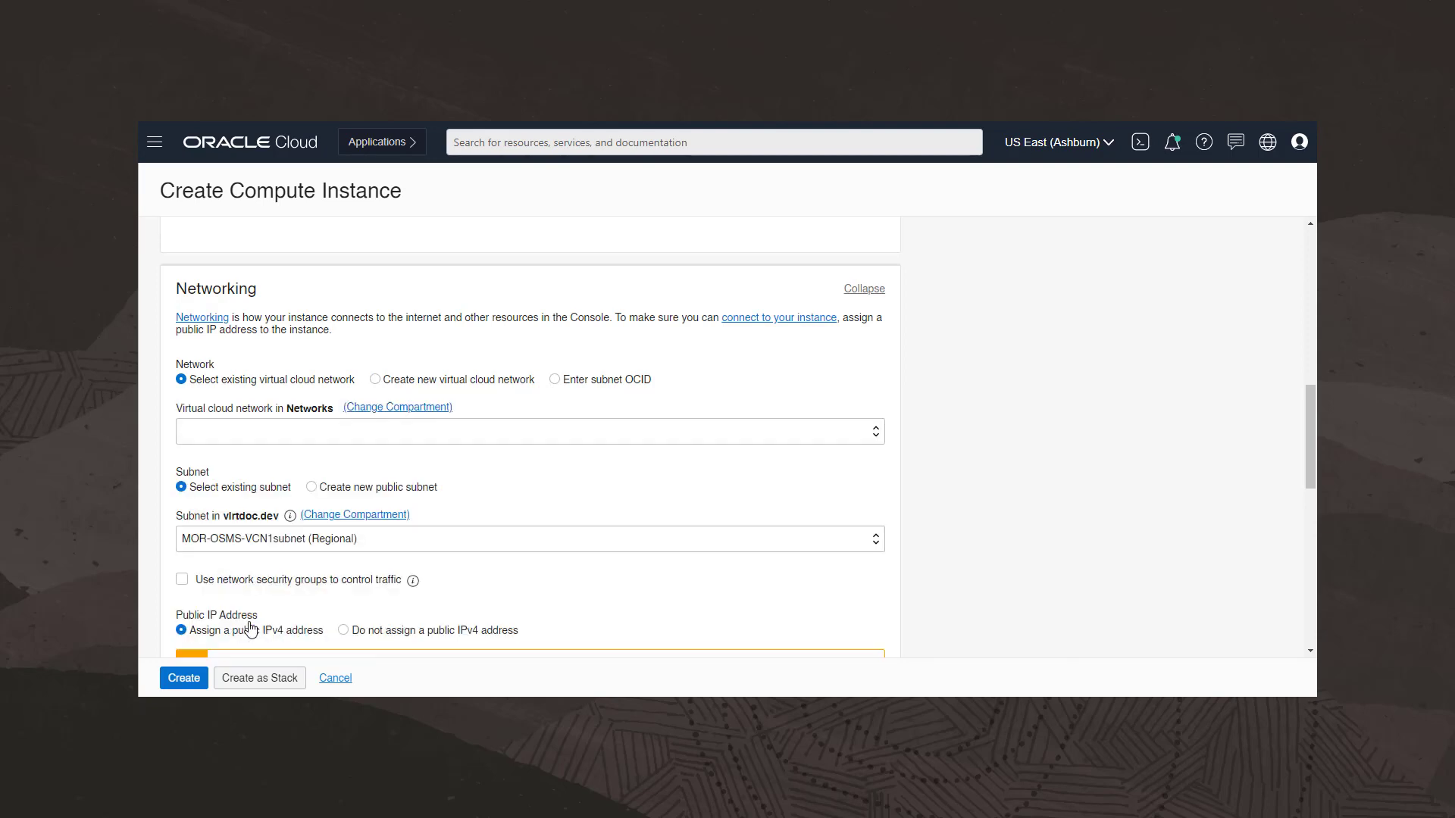
click(373, 434)
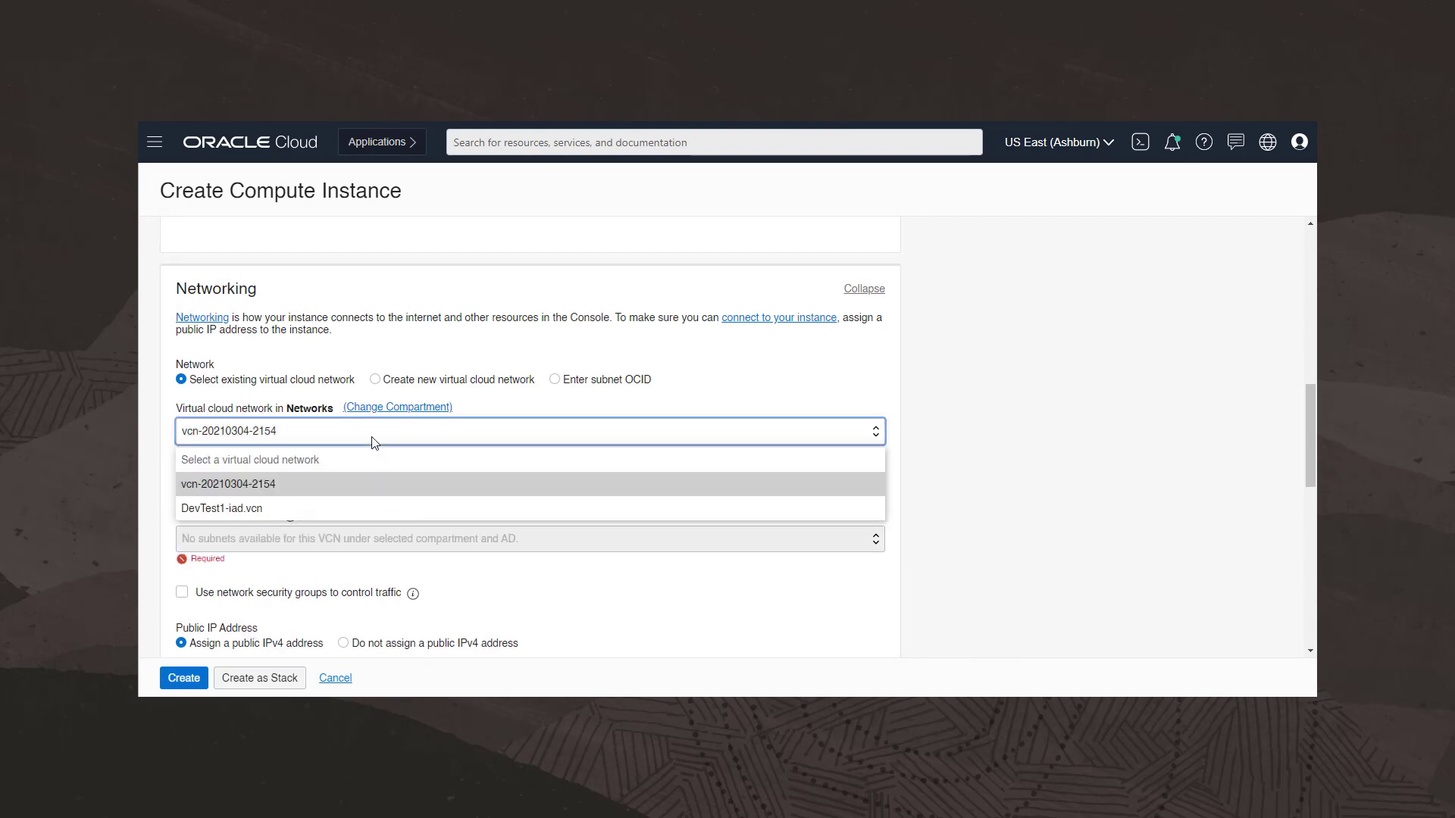
click(323, 509)
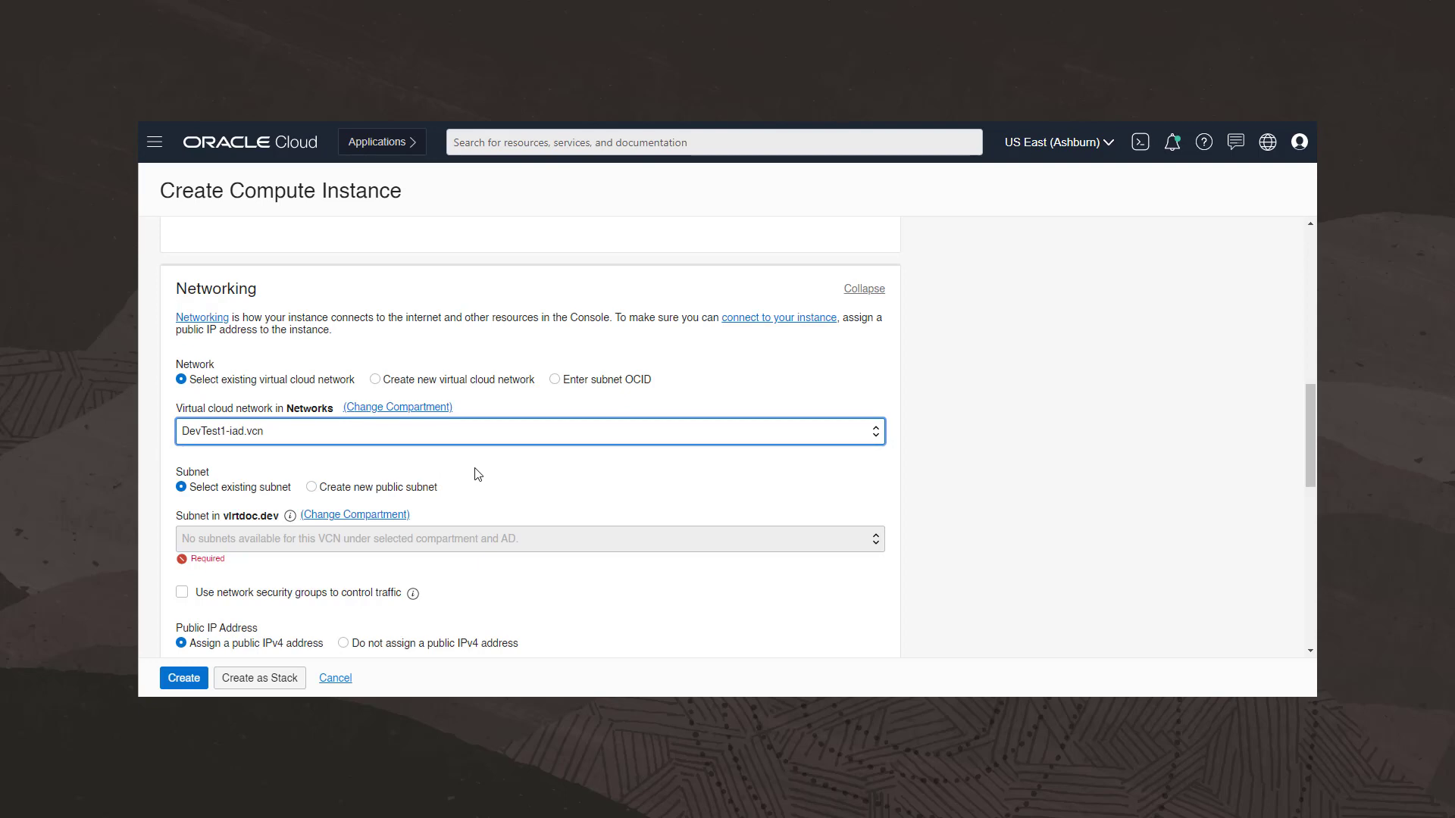
- Switch the subnet compartment to Networks so the common.sub subnet is used
click(393, 516)
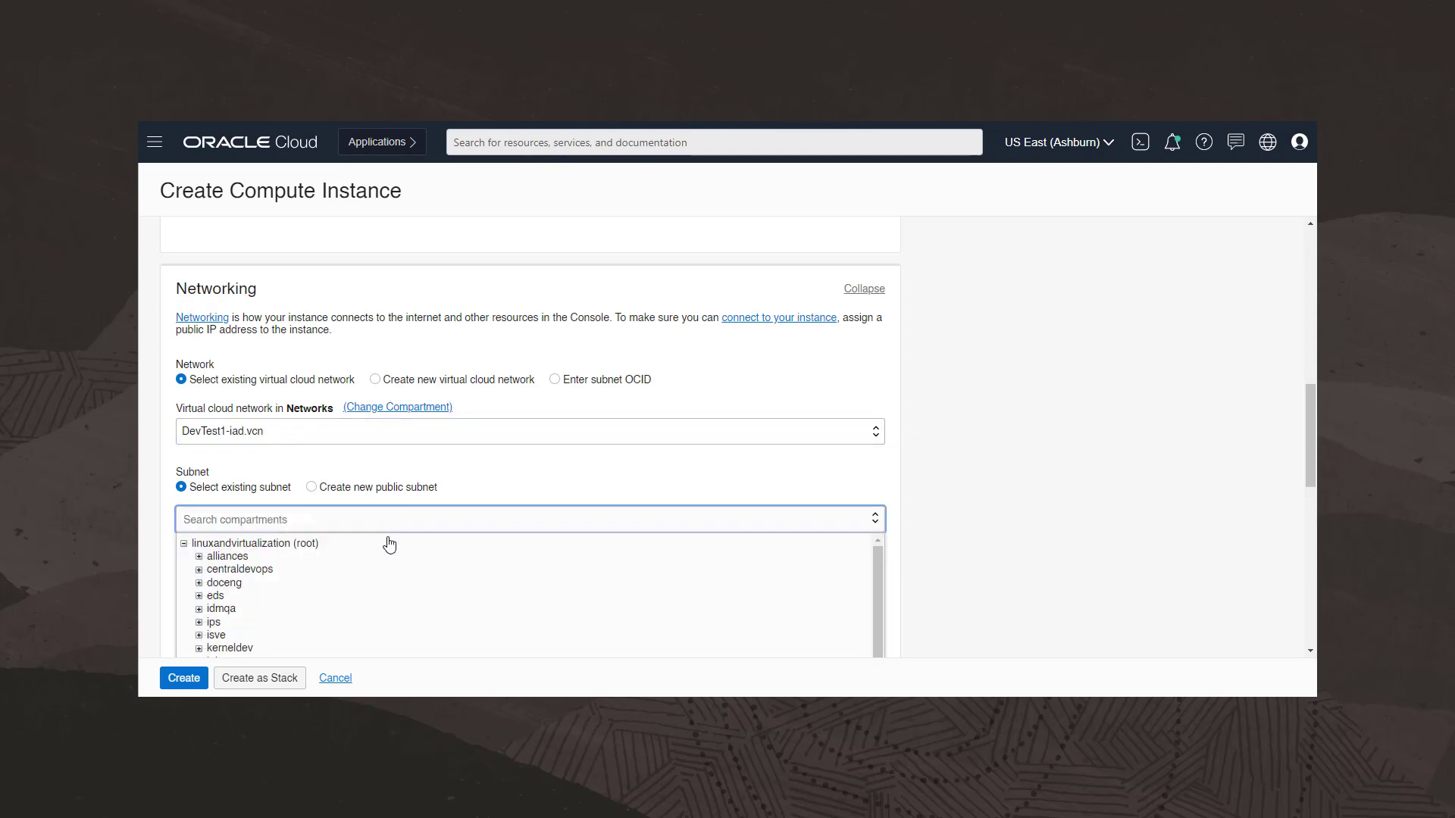
scroll(377, 569, down, 3)
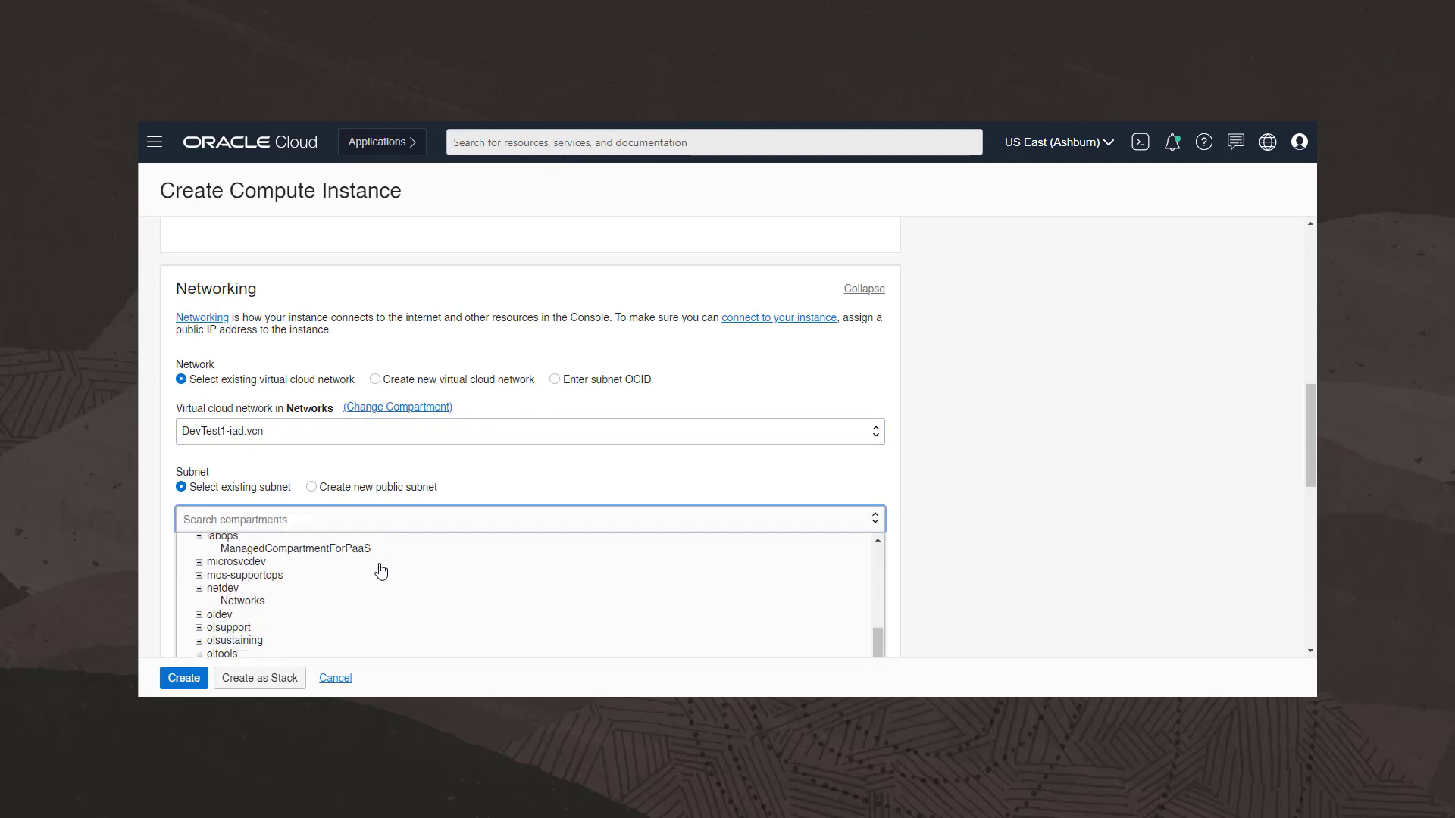
click(269, 604)
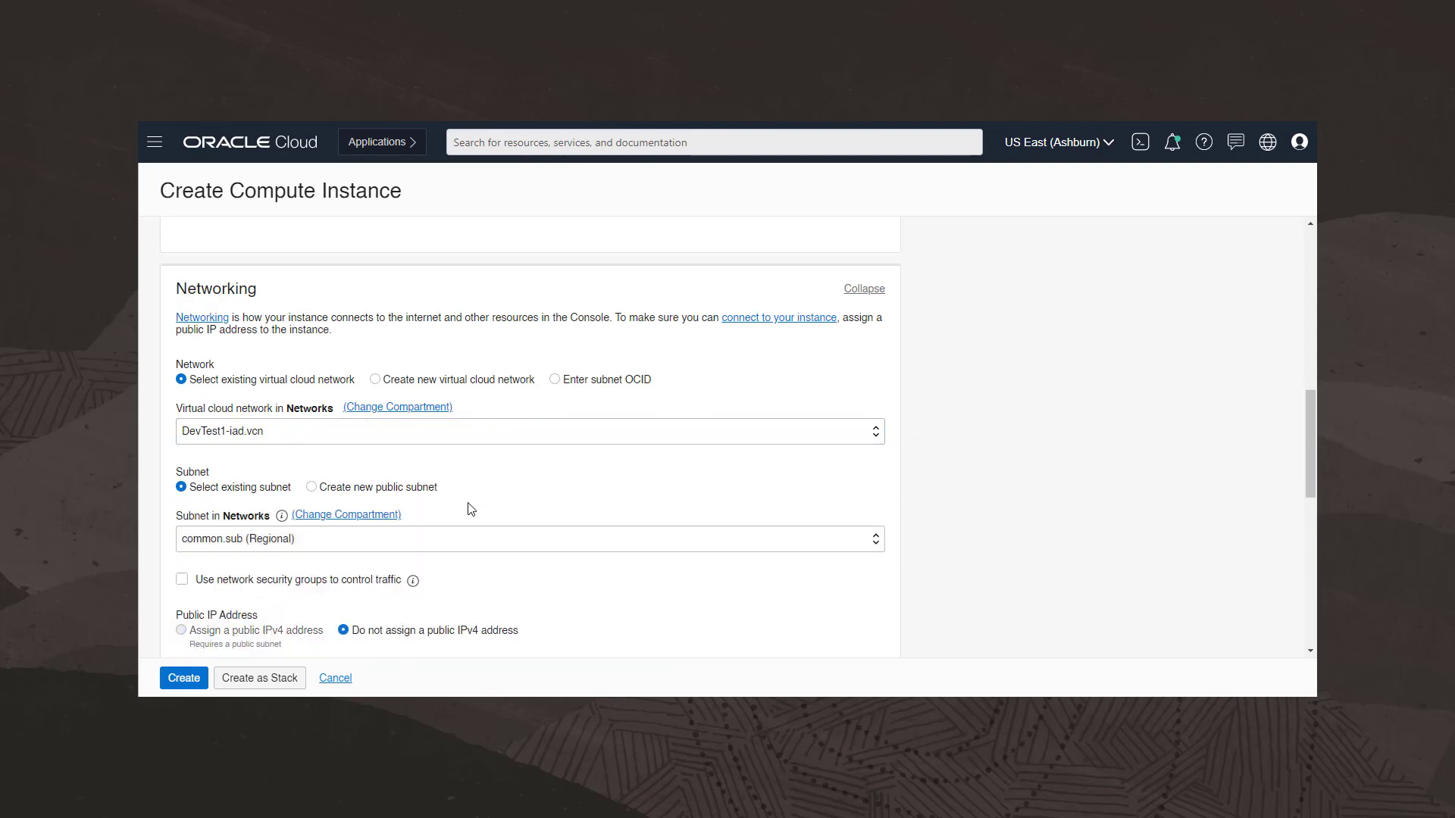
- Choose public key files for SSH and add the id_rsa-o2c-olv.pub key file
scroll(721, 588, down, 3)
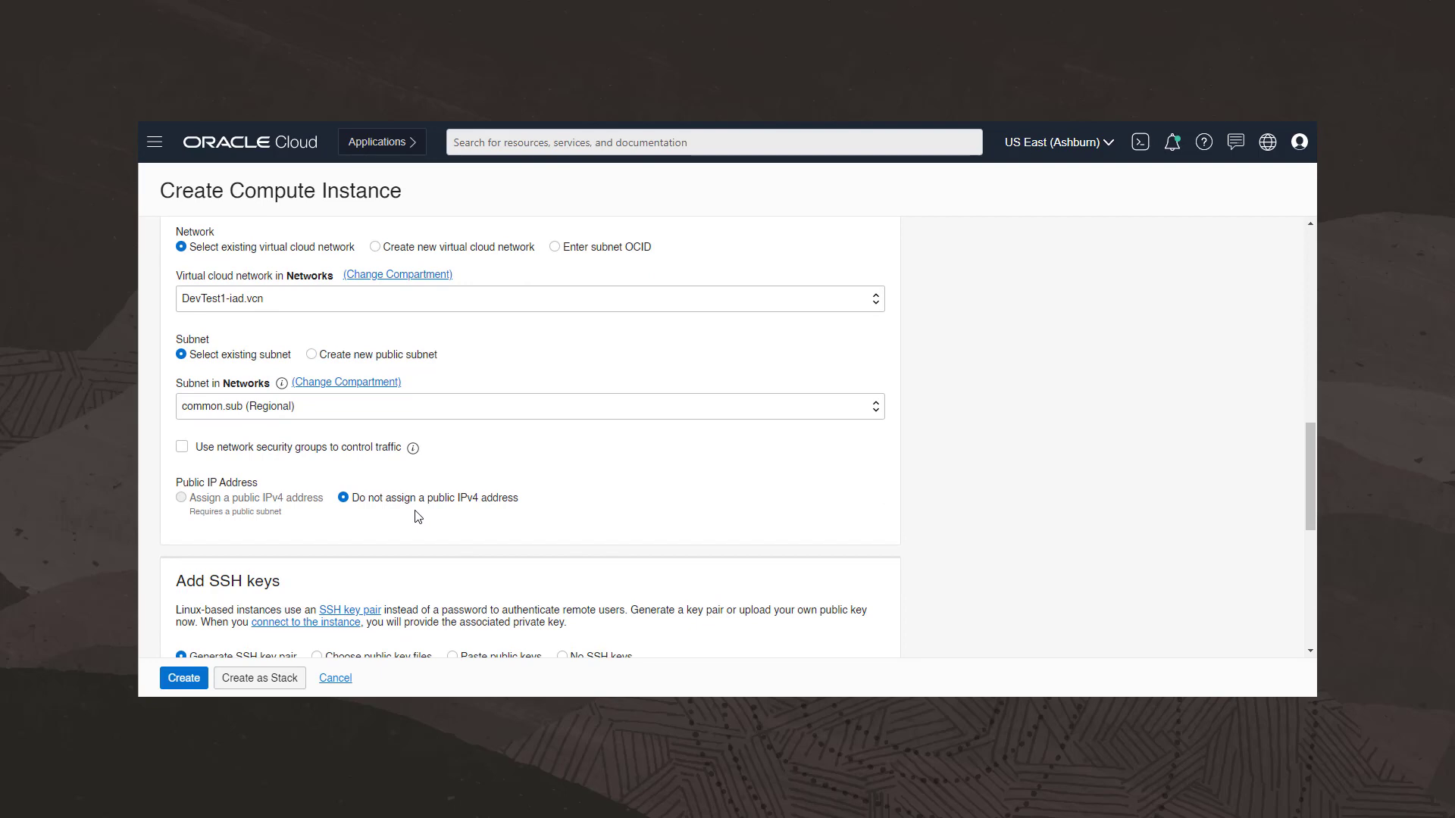
scroll(418, 518, down, 4)
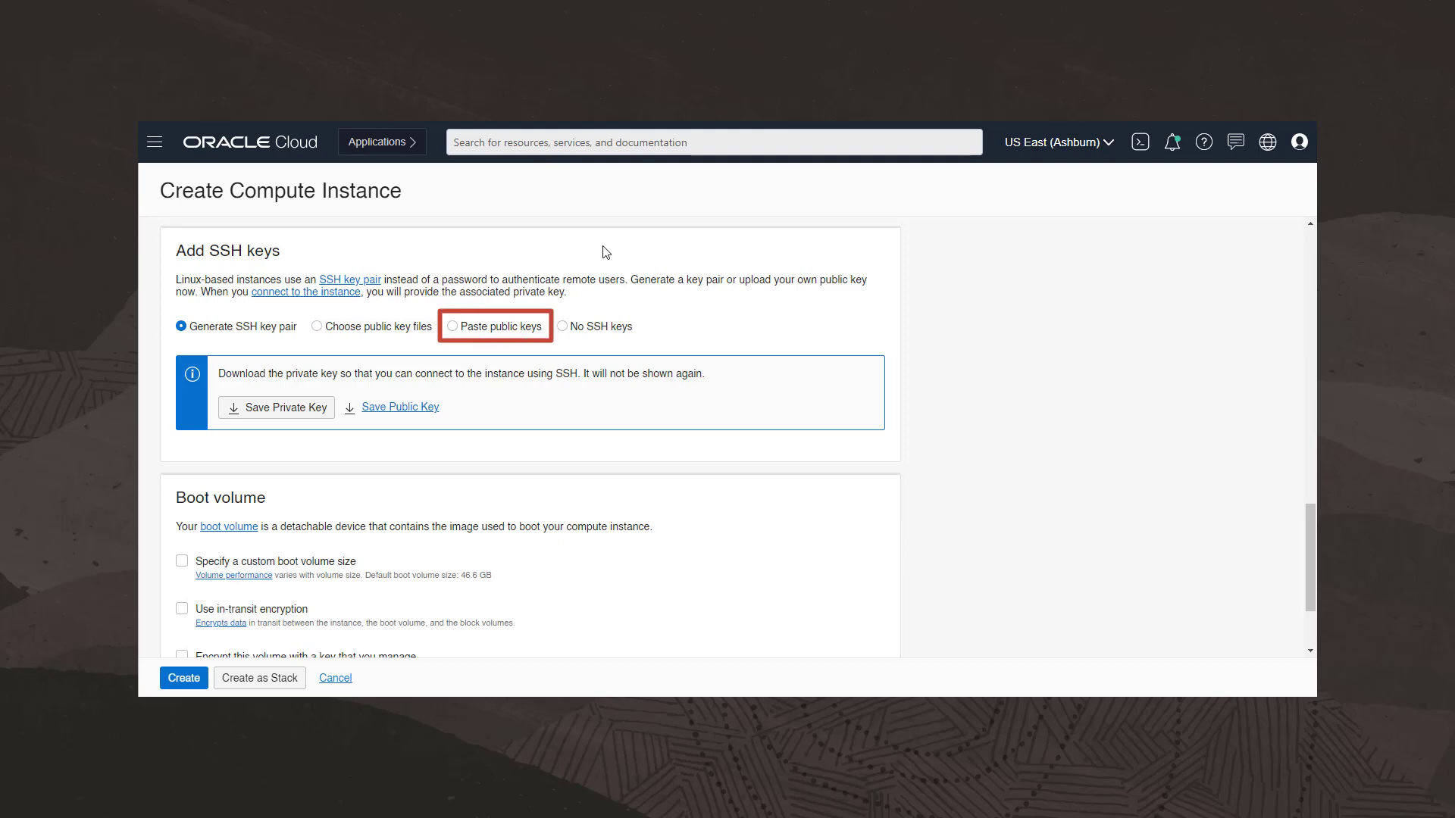
click(319, 328)
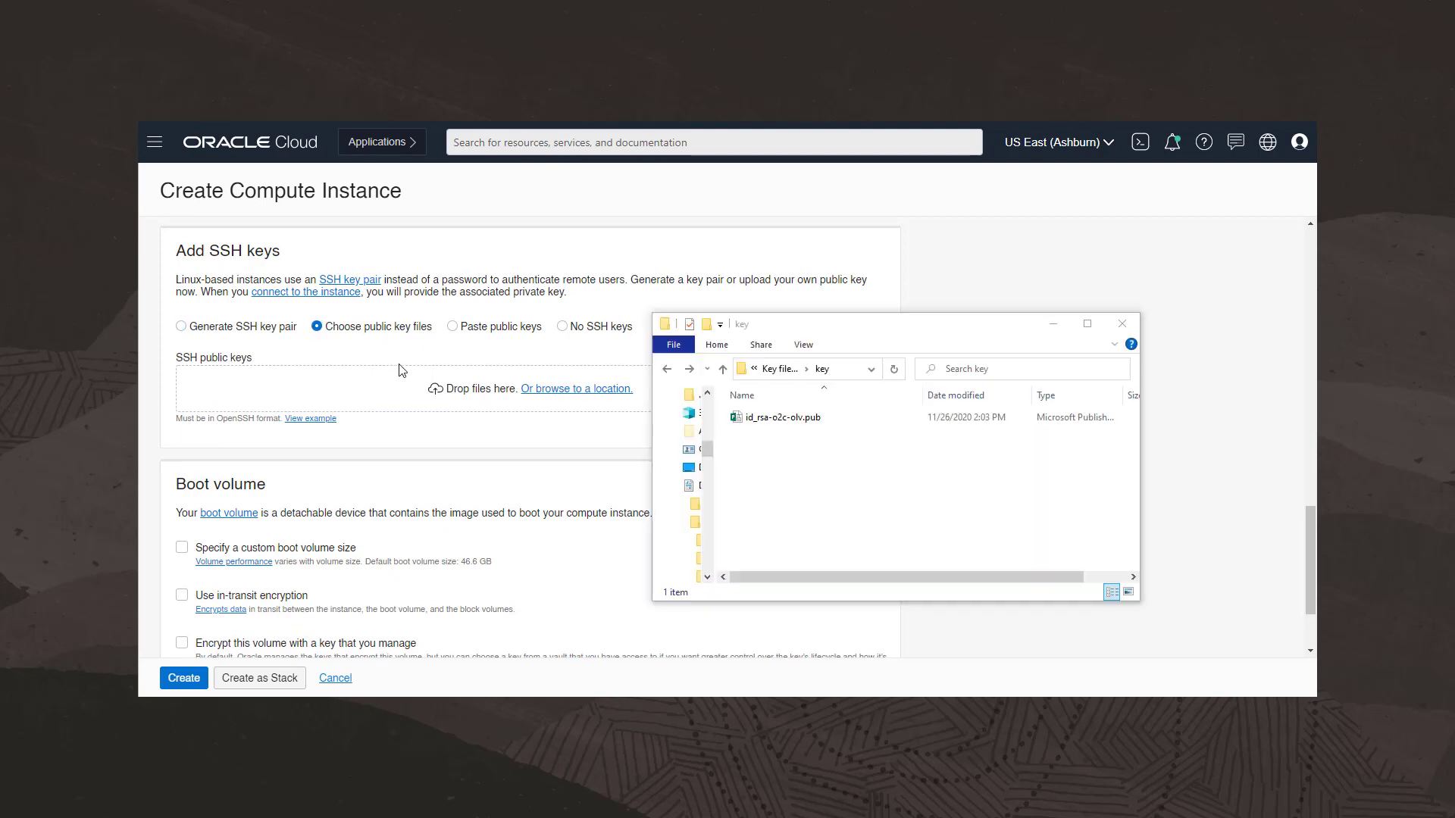
drag(788, 426, 455, 397)
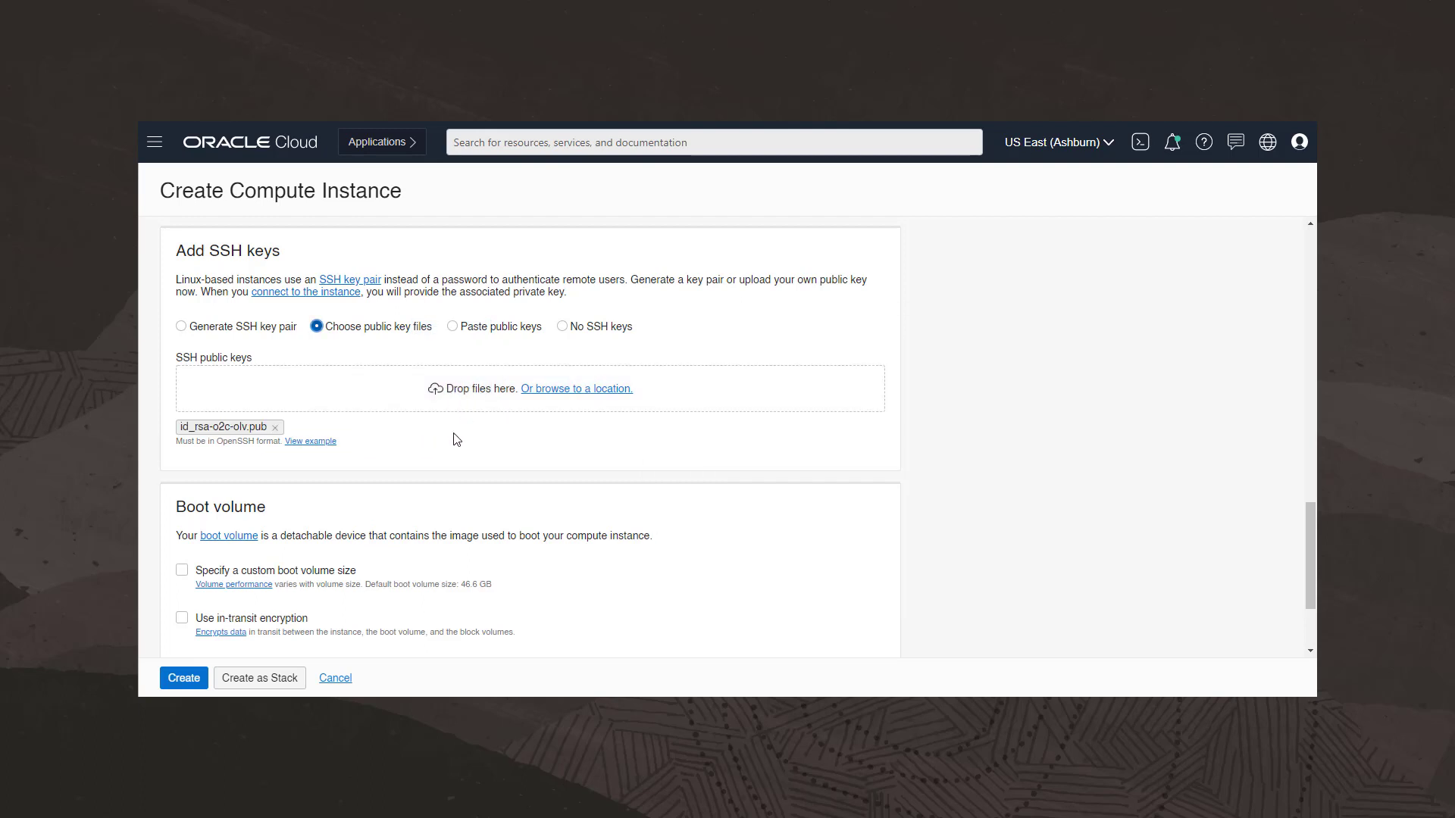
- Create the compute instance
scroll(456, 440, down, 3)
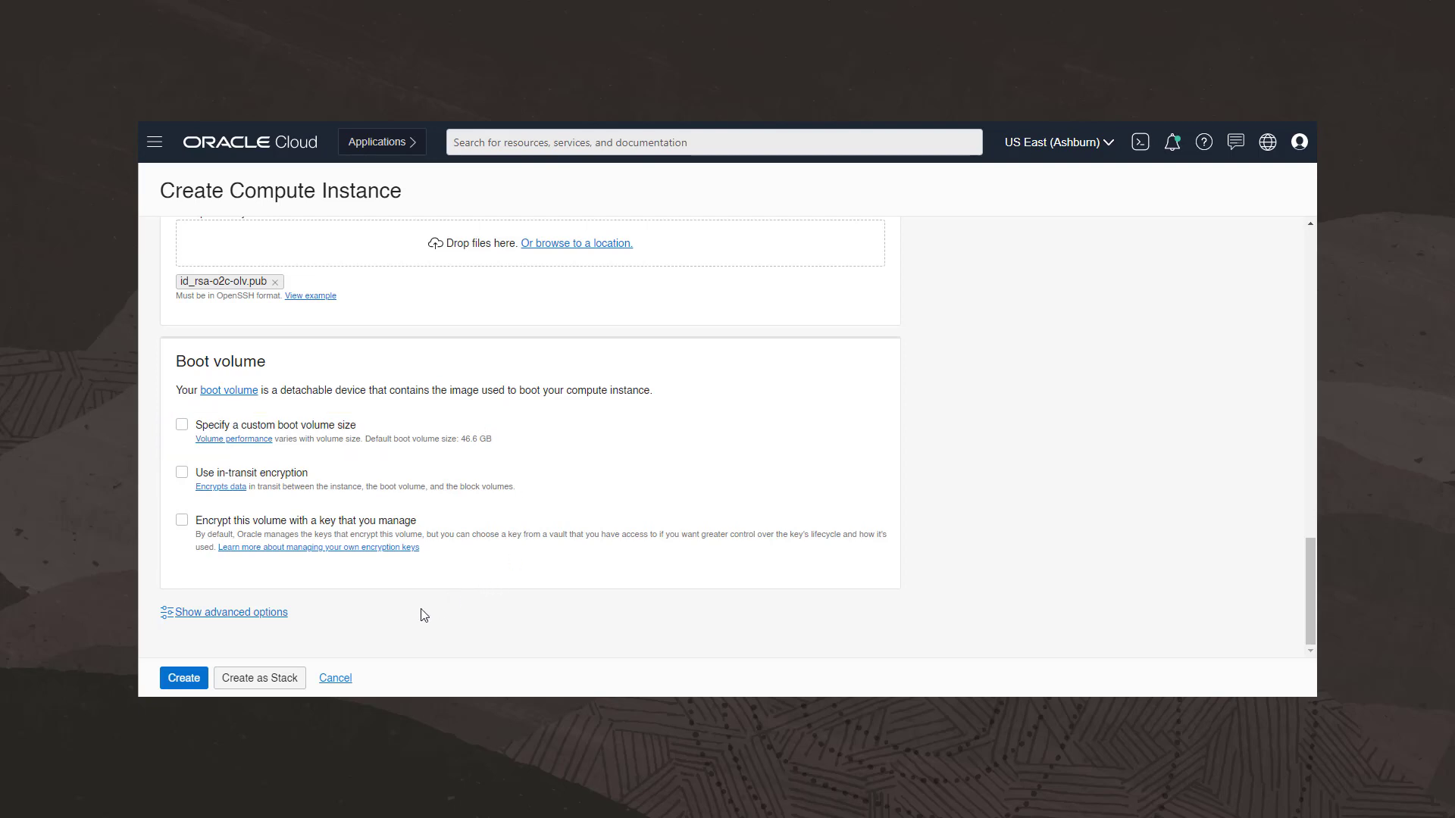
click(182, 678)
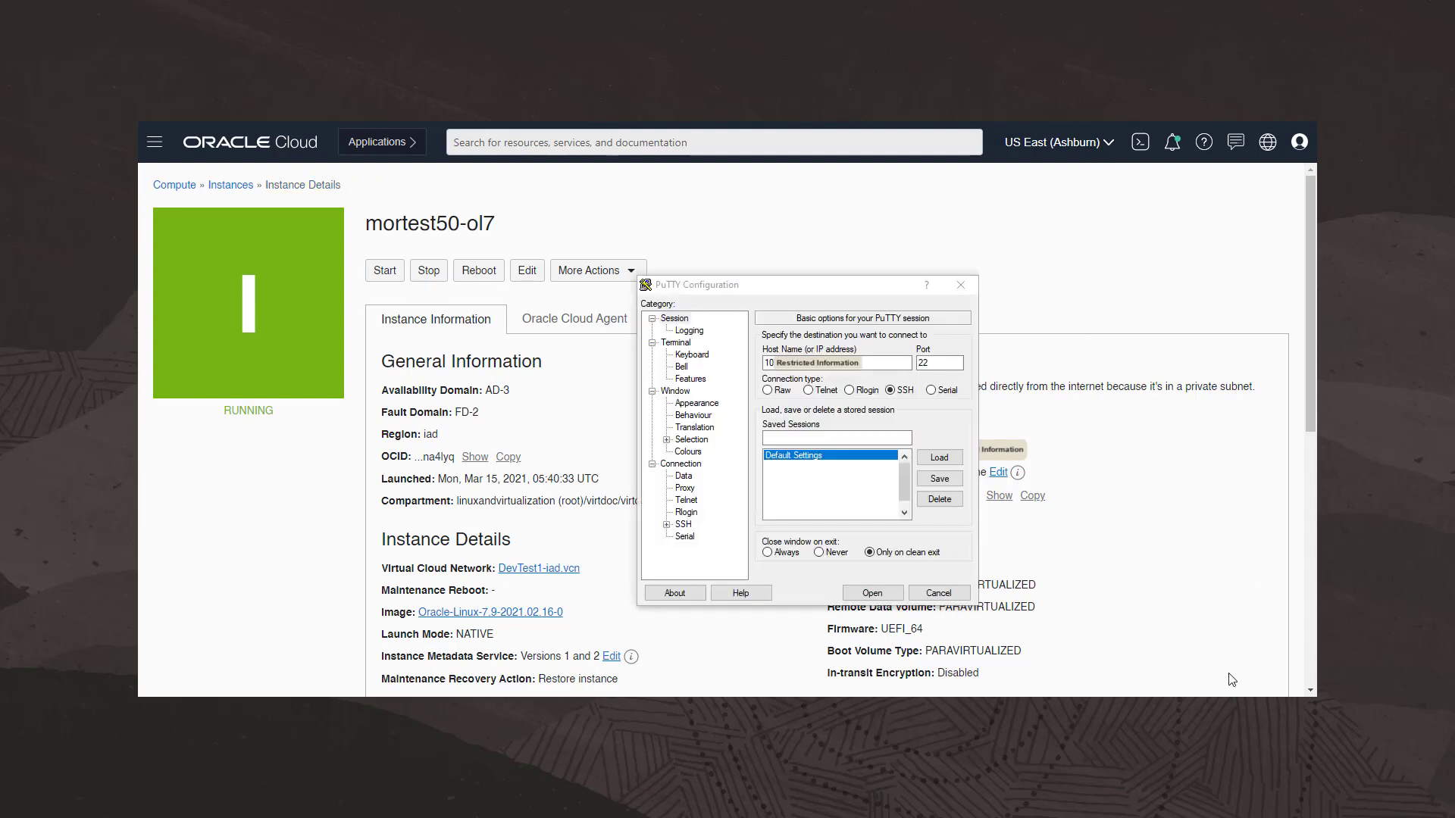
- Open the PuTTY SSH session to the instance and run cat /etc/system-release
click(871, 593)
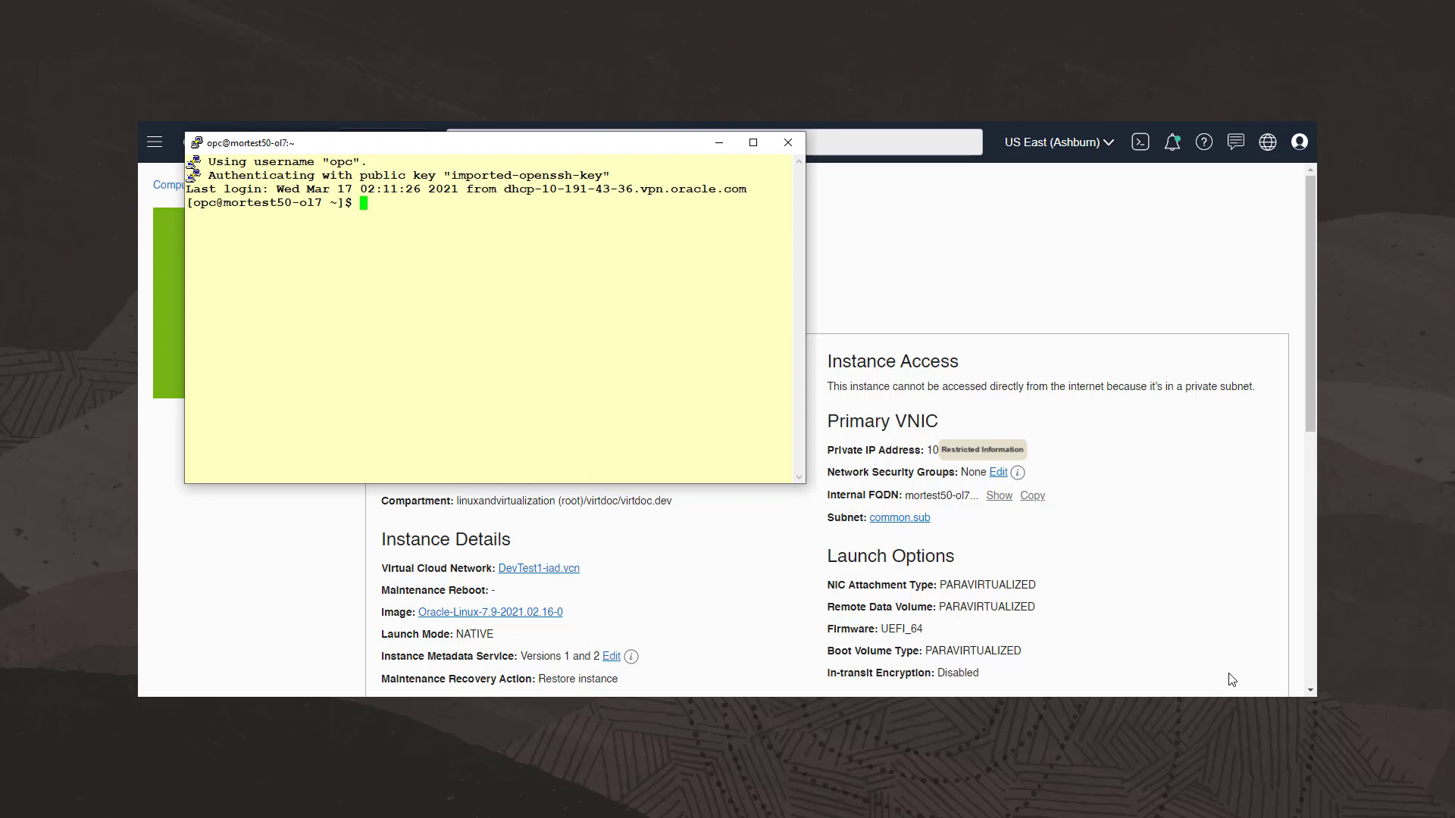
text(cat /etc/system-release)
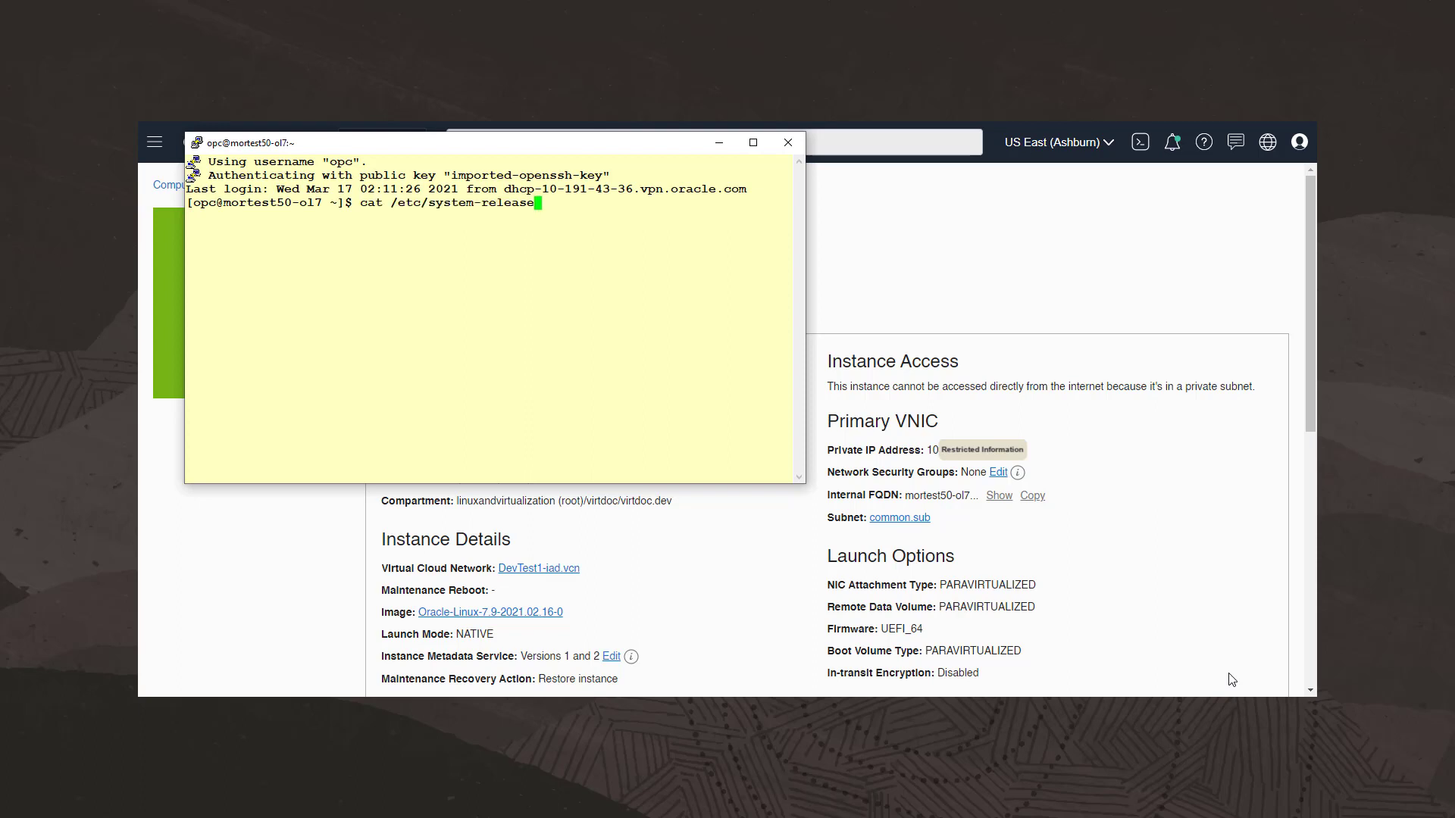
key(Return)
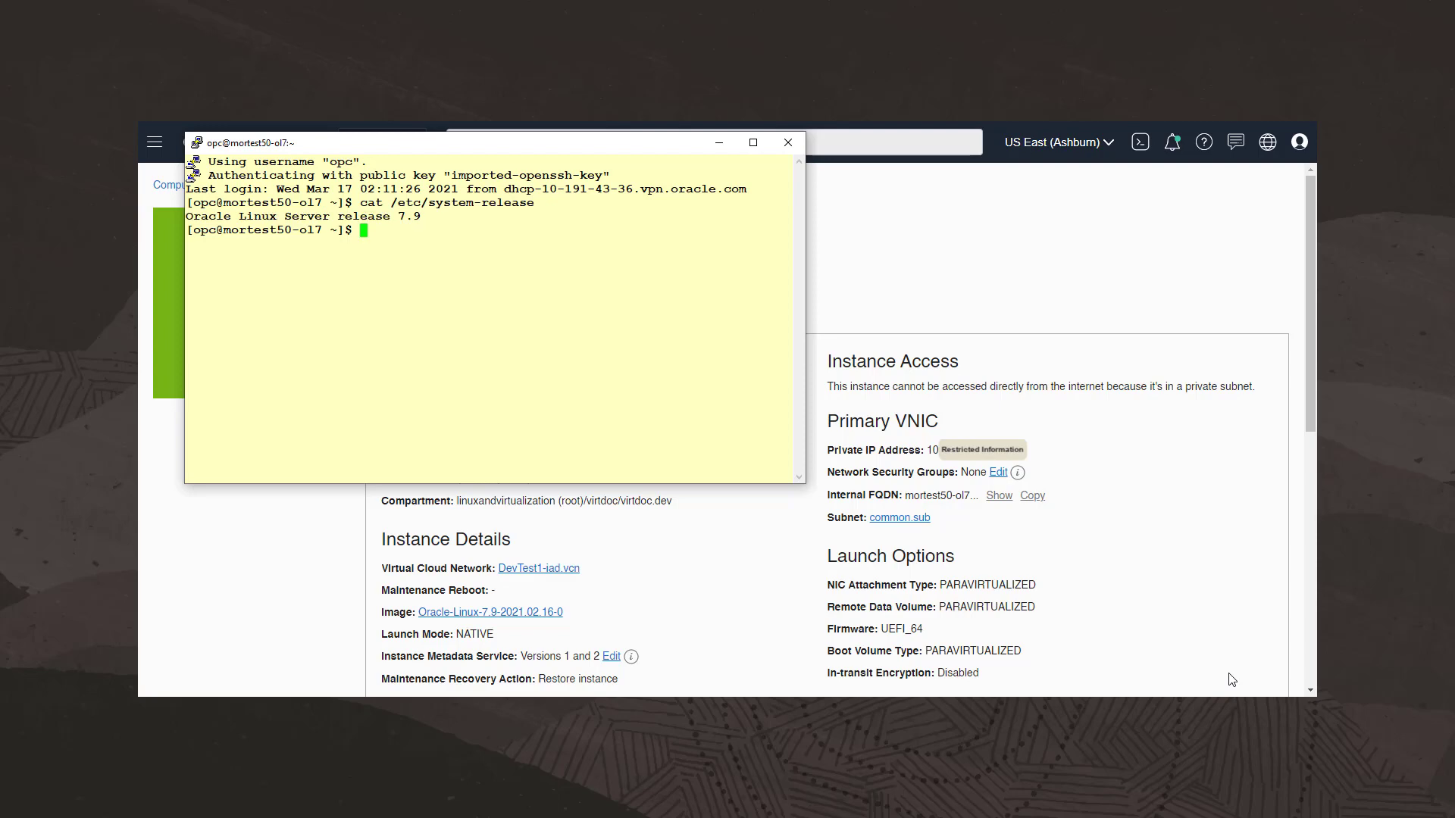